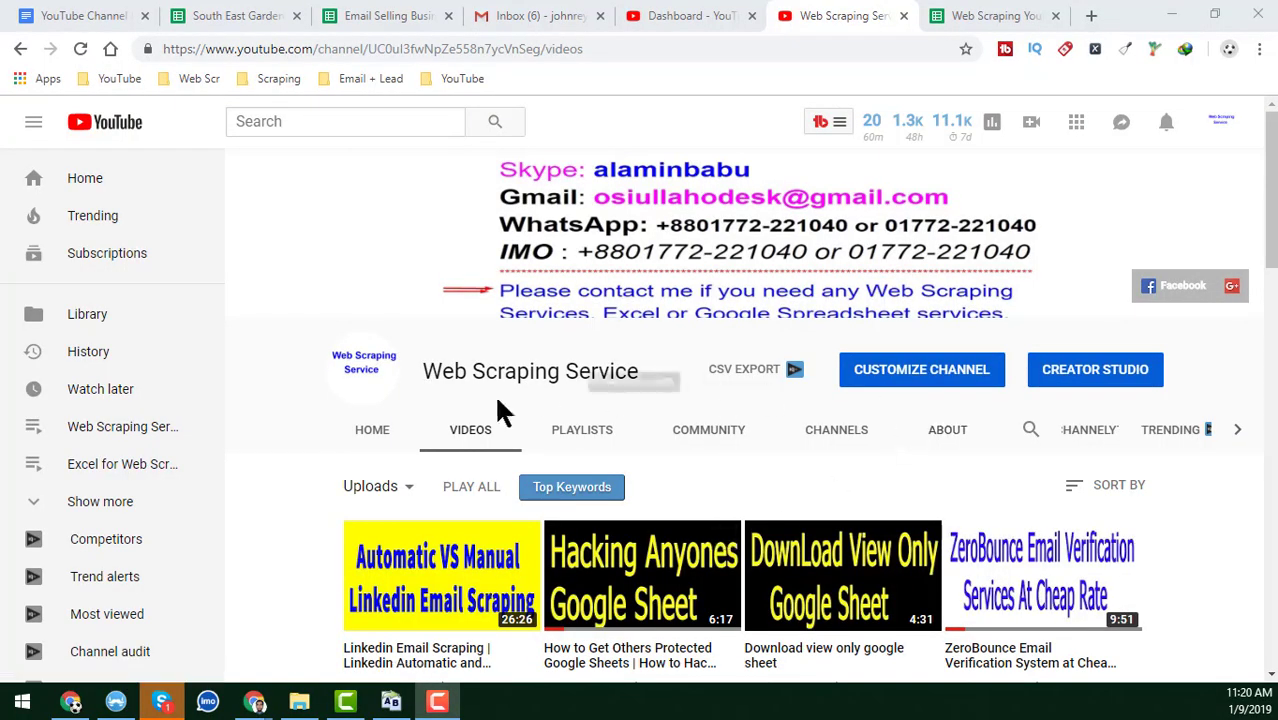
Leave the YouTube channel page for the File Explorer folder holding the eight AzBusiness _OCR PDFs.
drag(420, 370, 478, 367)
click(569, 366)
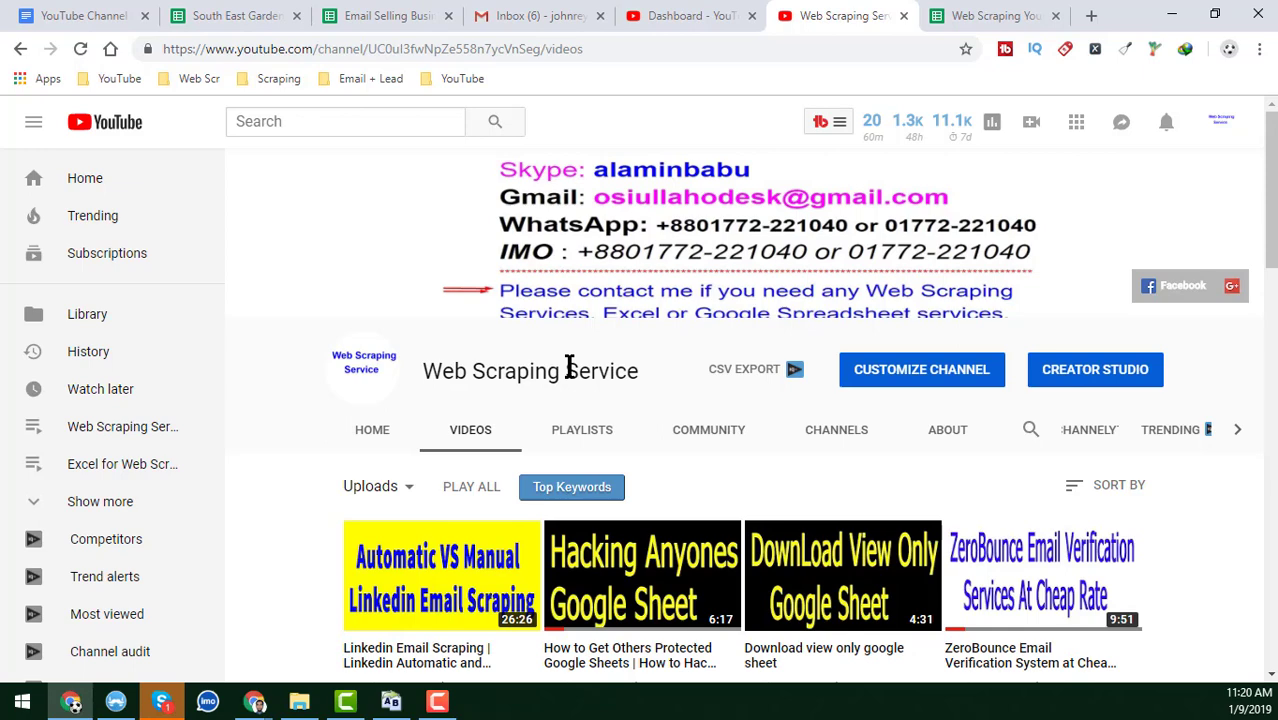
click(299, 701)
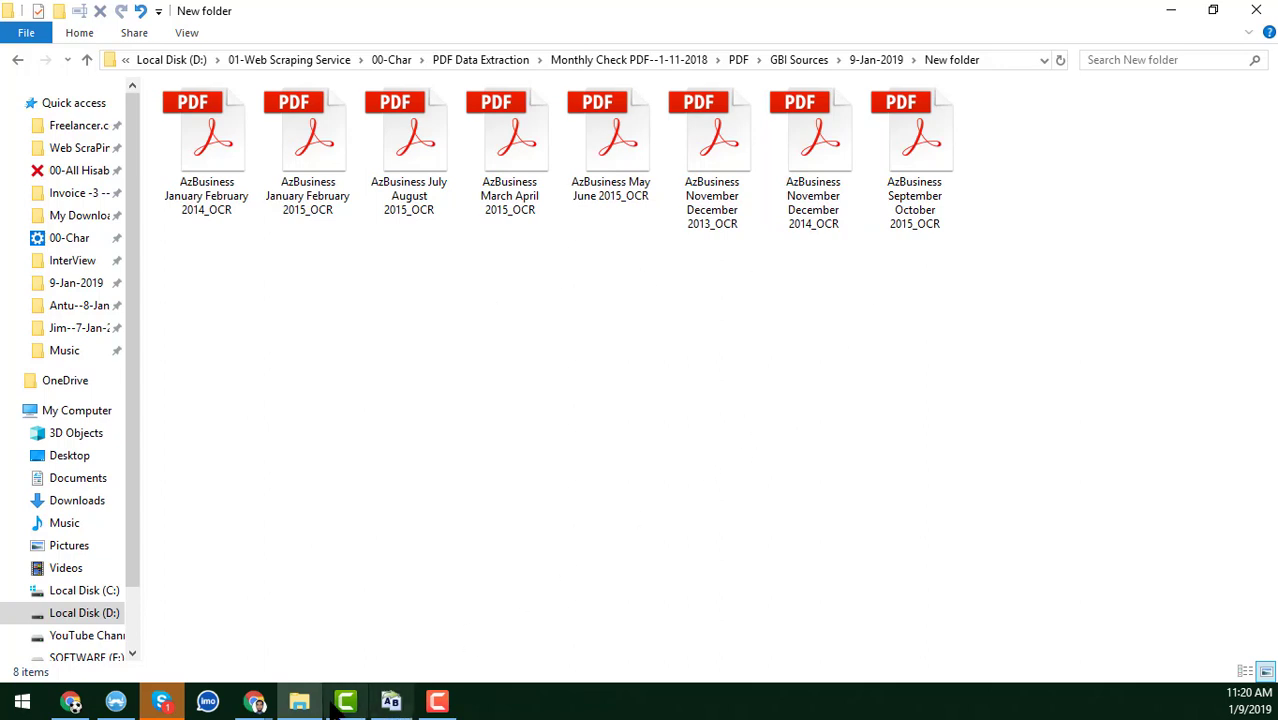
Narrow File Explorer's navigation pane so the eight AzBusiness PDF names get more room.
click(80, 704)
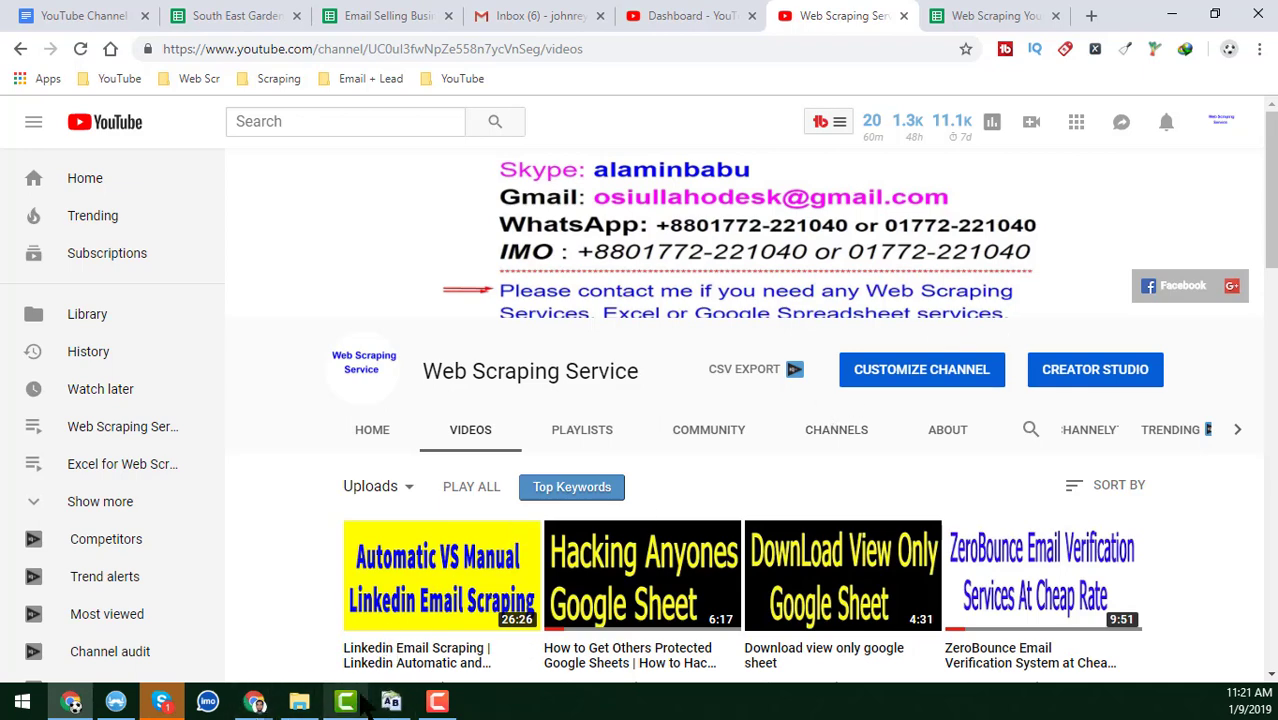
click(299, 703)
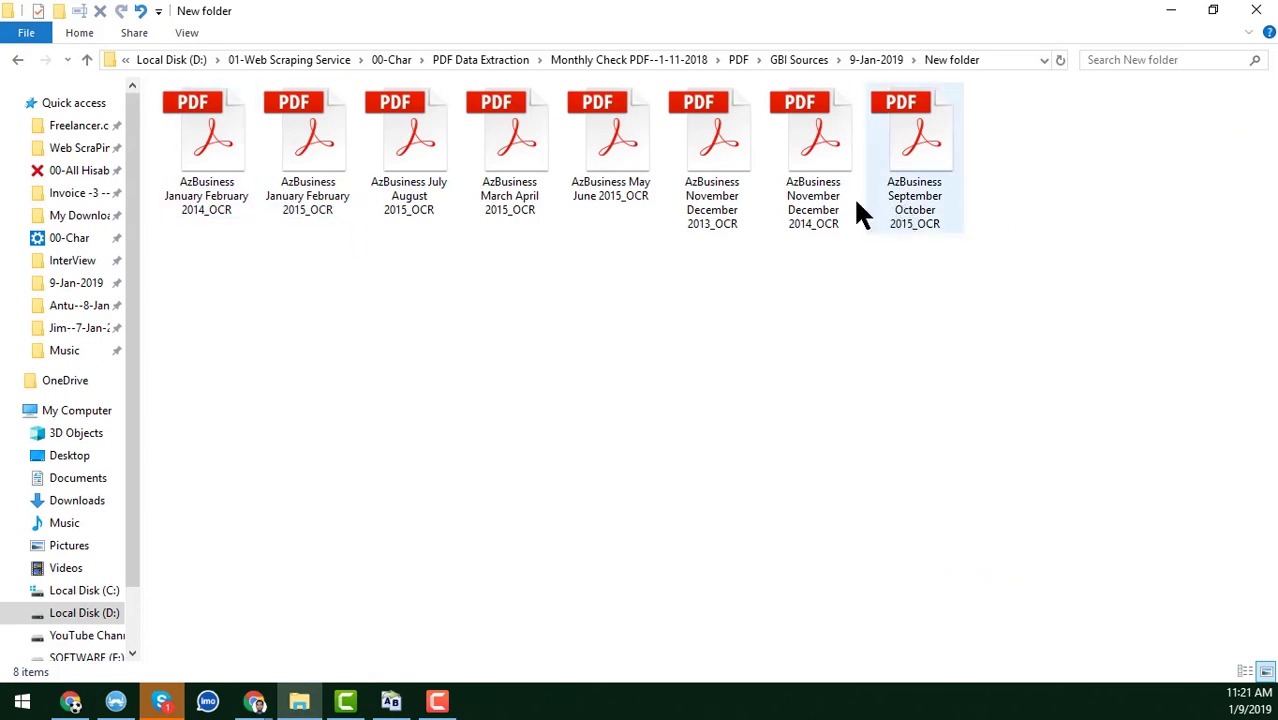
click(236, 201)
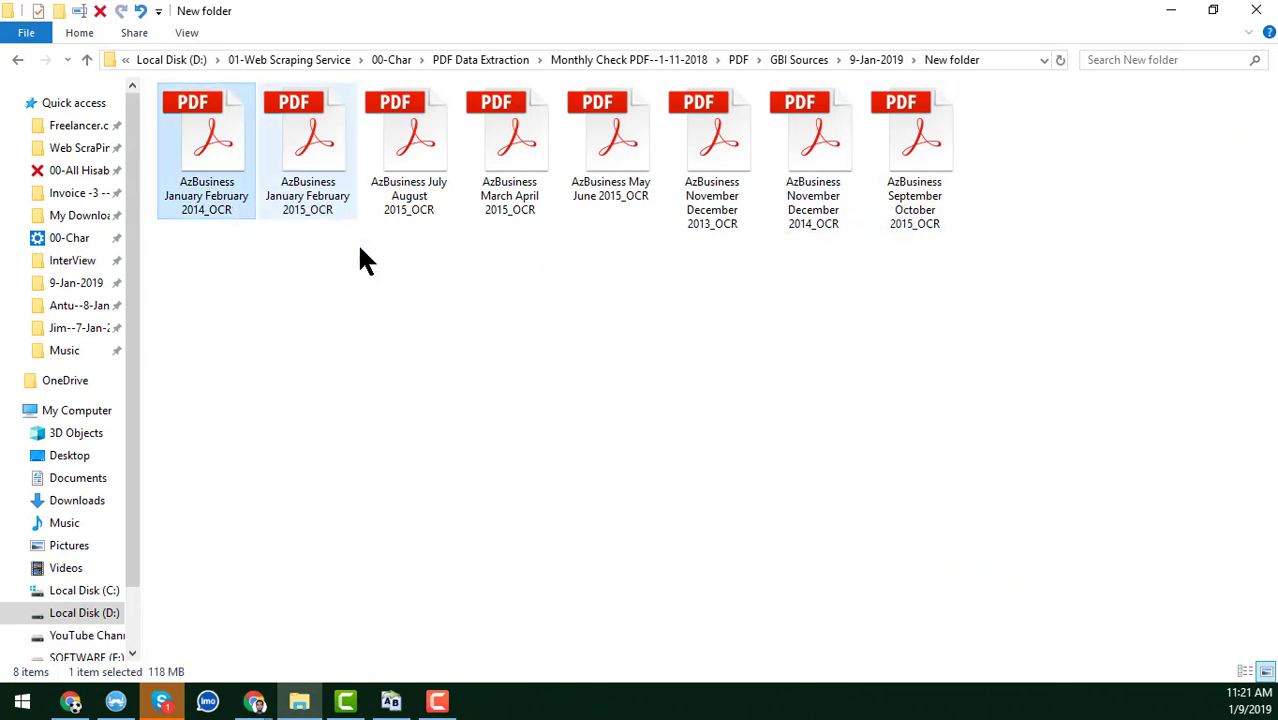
click(481, 380)
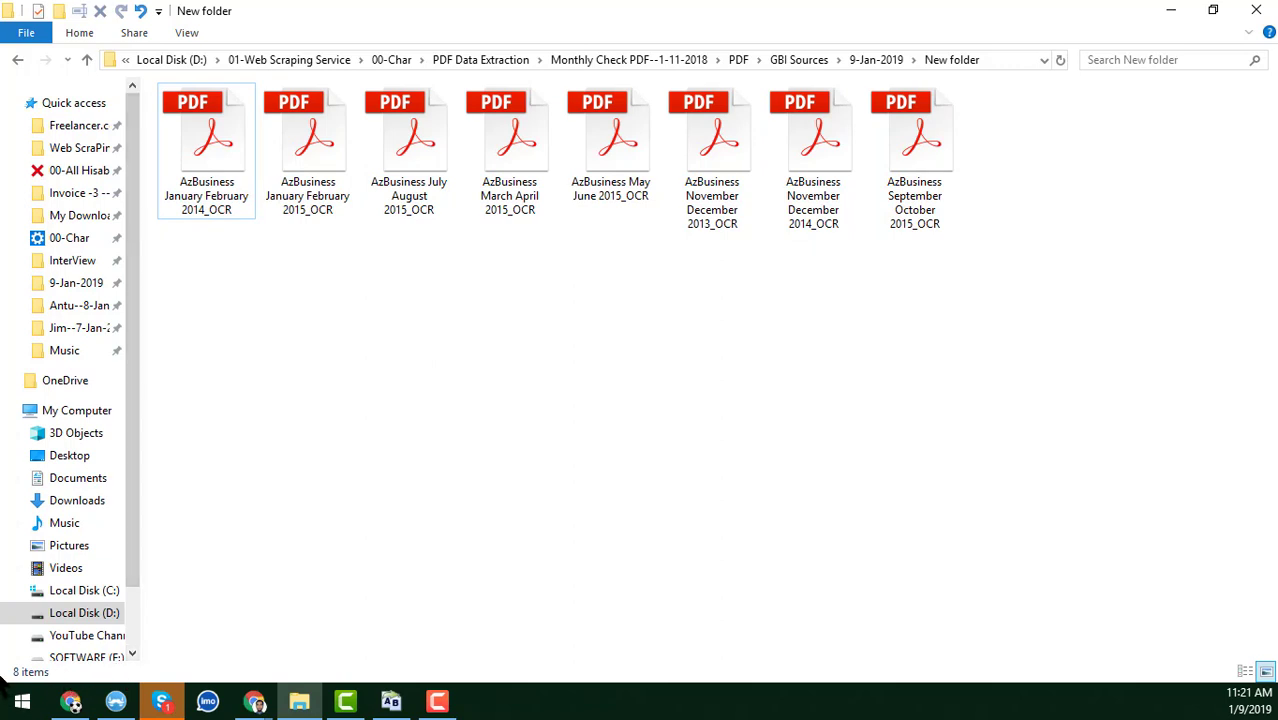
drag(140, 348, 80, 348)
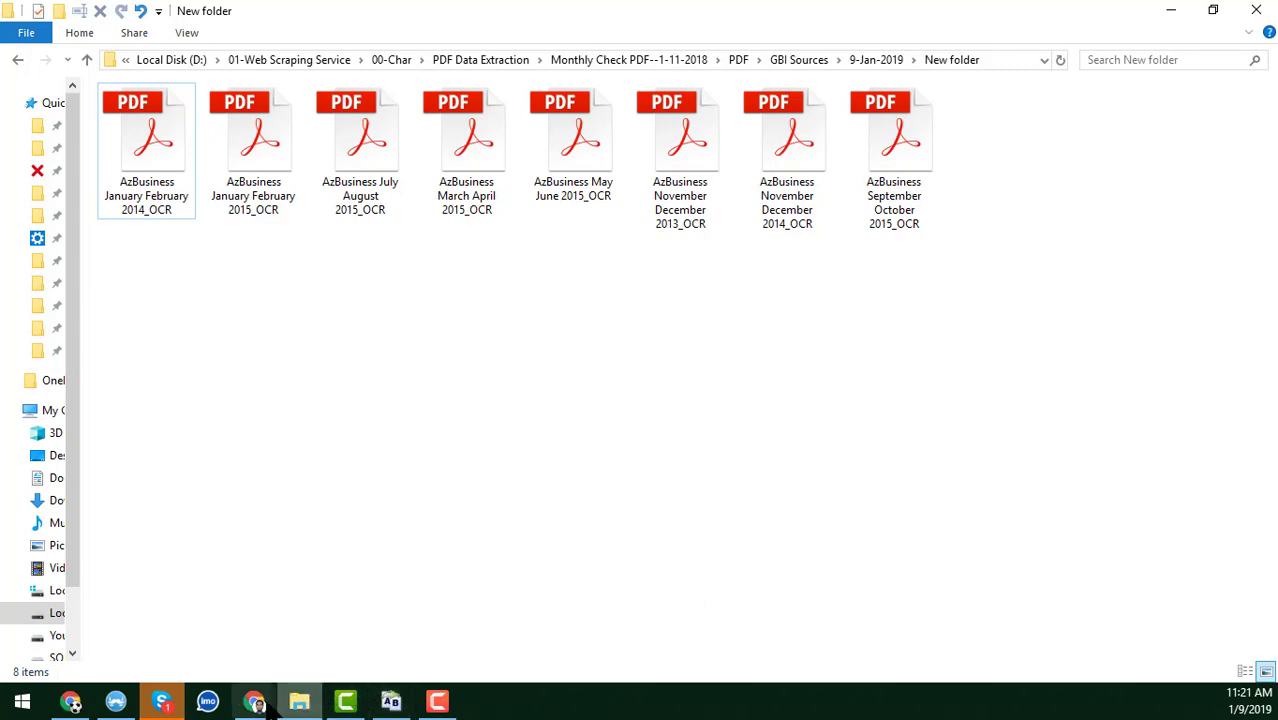
mouse_move(258, 705)
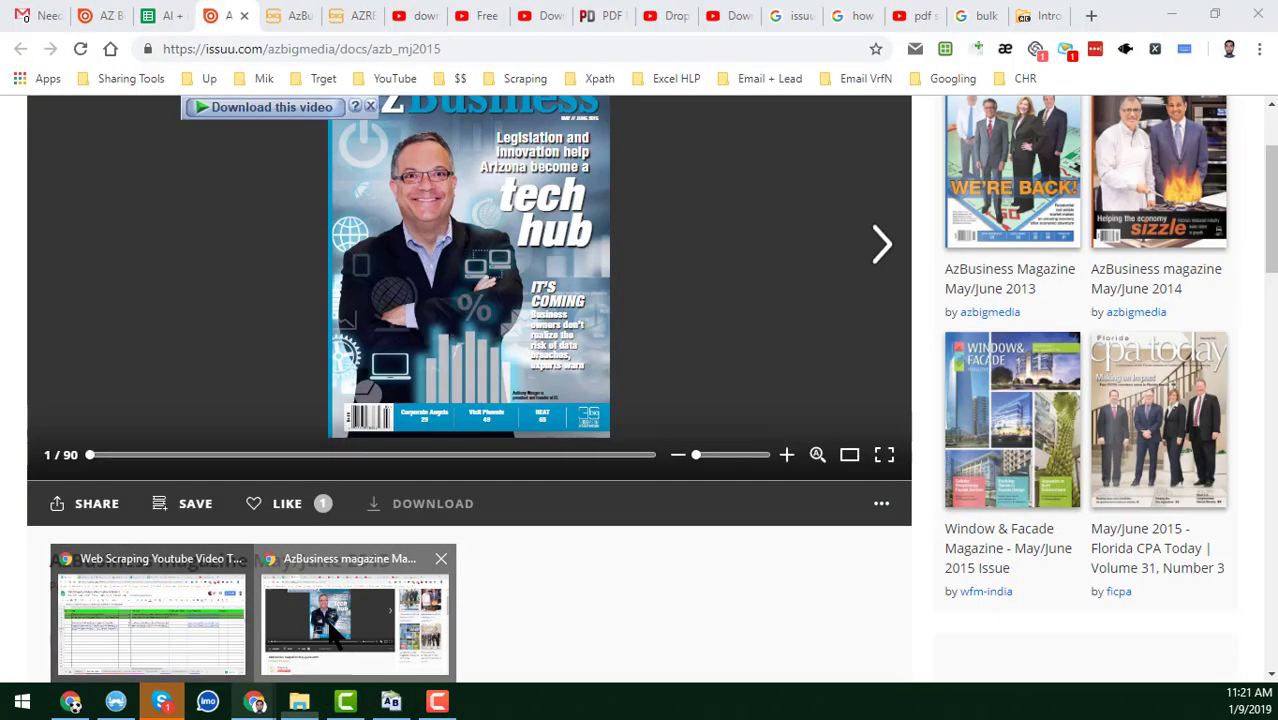
Open the bulkrenameutility.co.uk page and highlight the Bulk Rename Utility title.
click(332, 628)
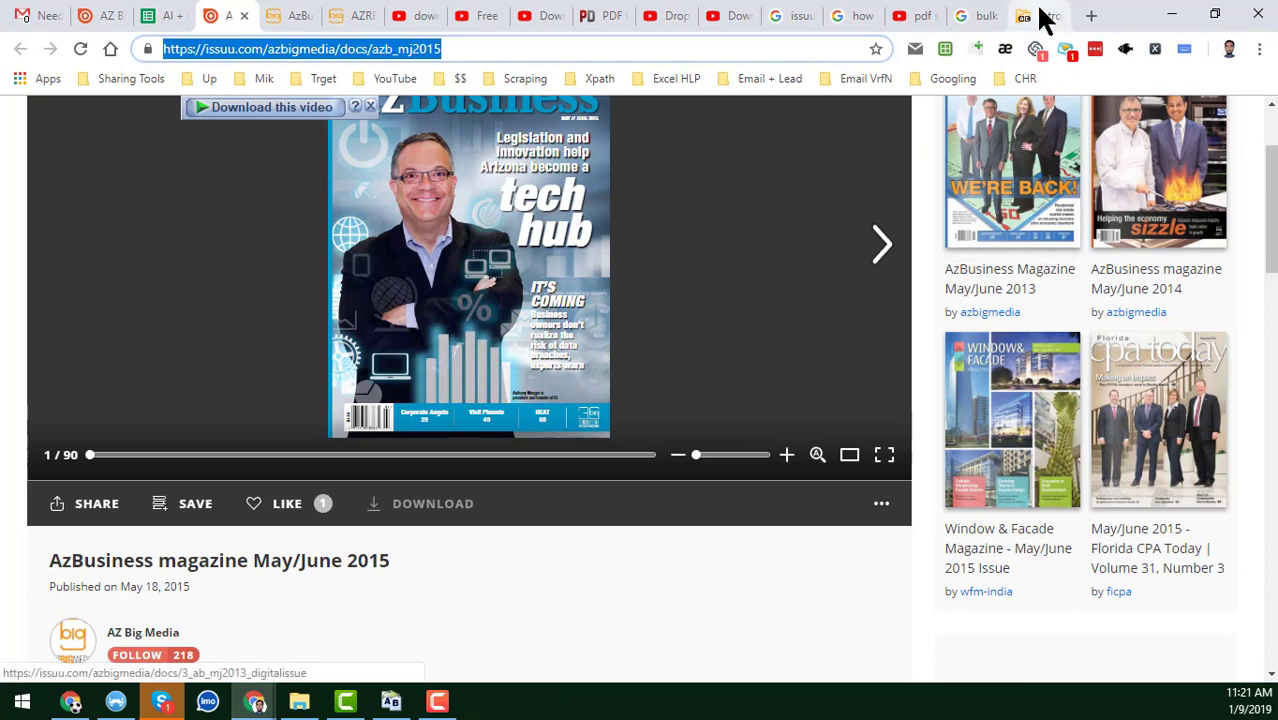
click(1041, 16)
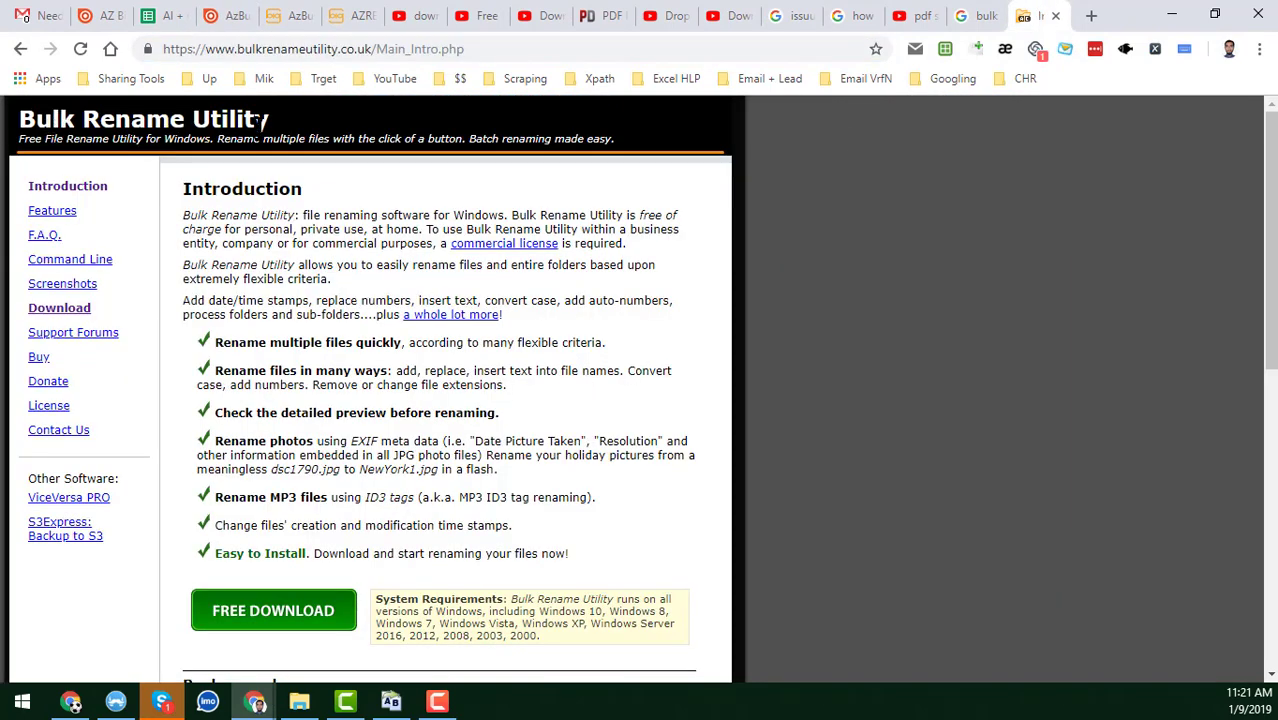
drag(20, 119, 268, 119)
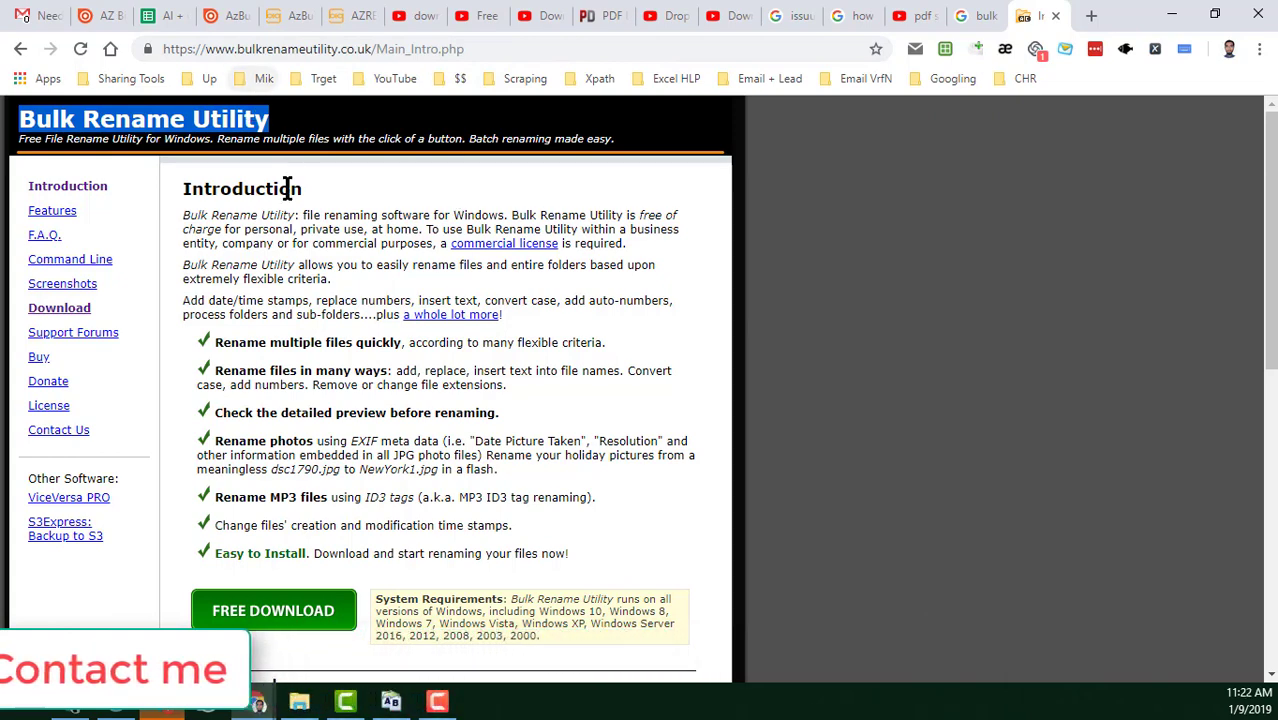
click(308, 266)
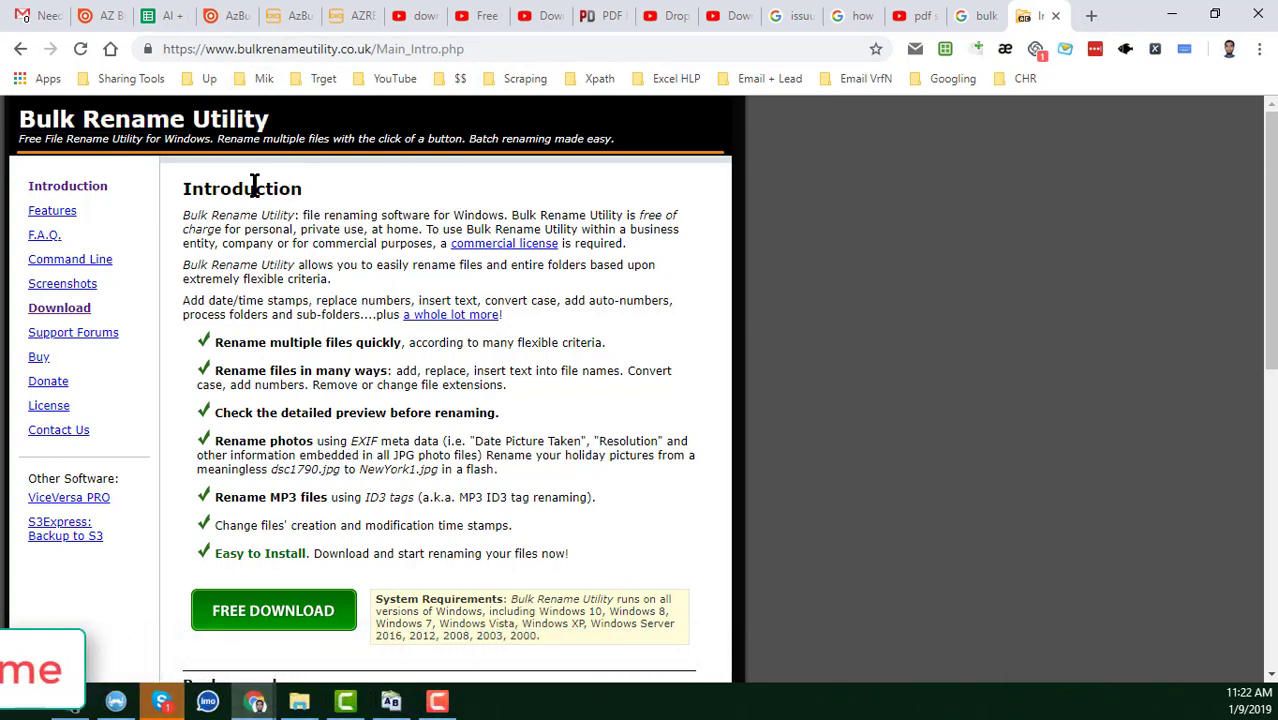
Highlight the 'Rename multiple files quickly' and 'Rename photos' features, then switch to Bulk Rename Utility.
drag(210, 340, 396, 340)
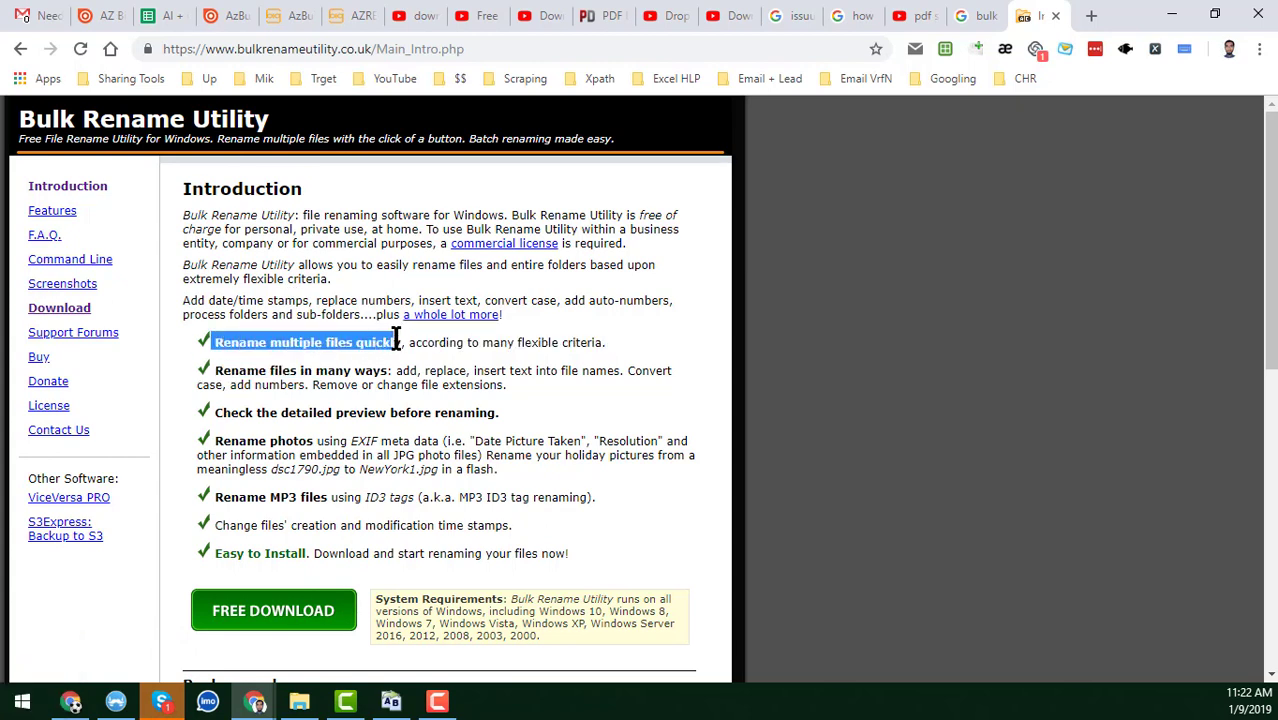
click(368, 380)
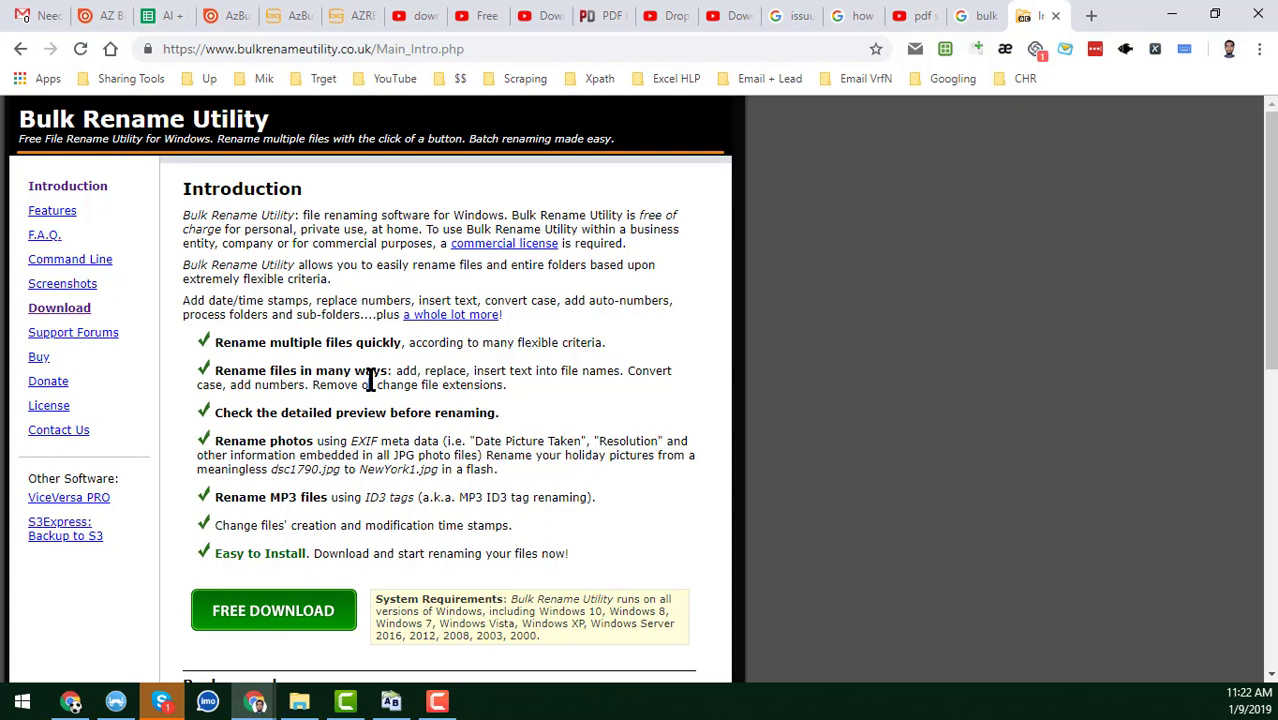
click(506, 410)
drag(213, 441, 316, 442)
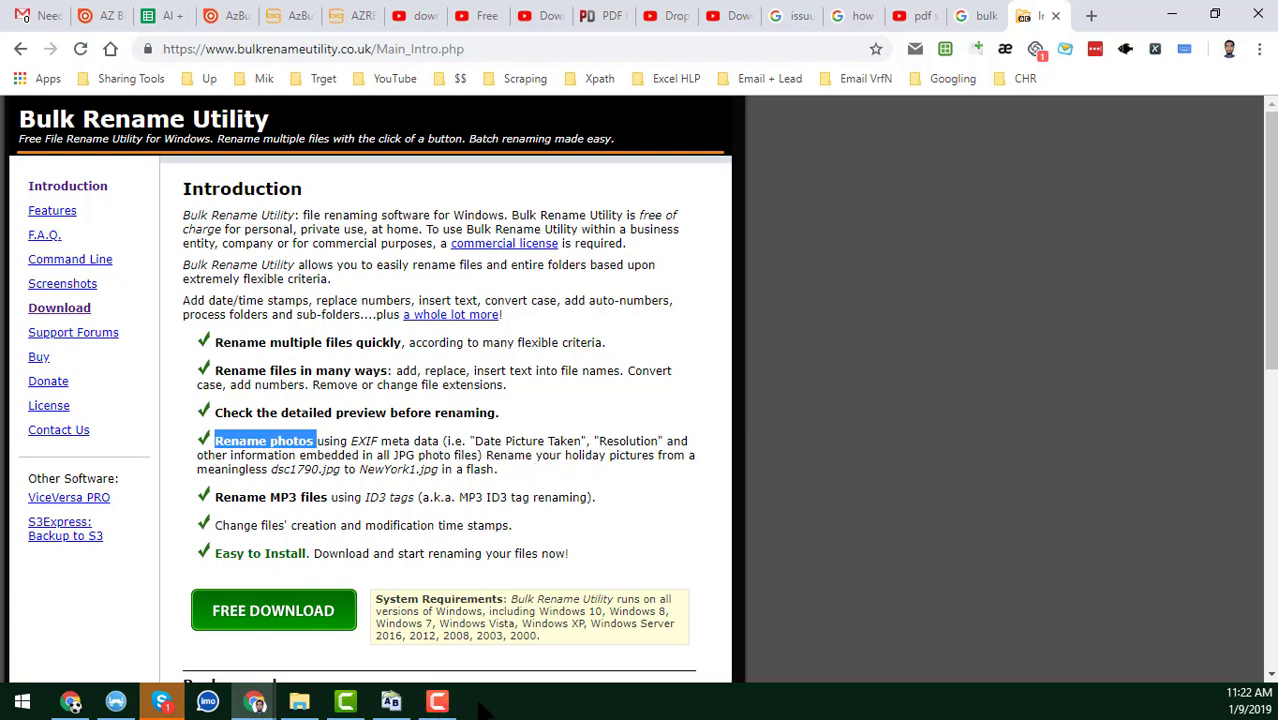
click(392, 703)
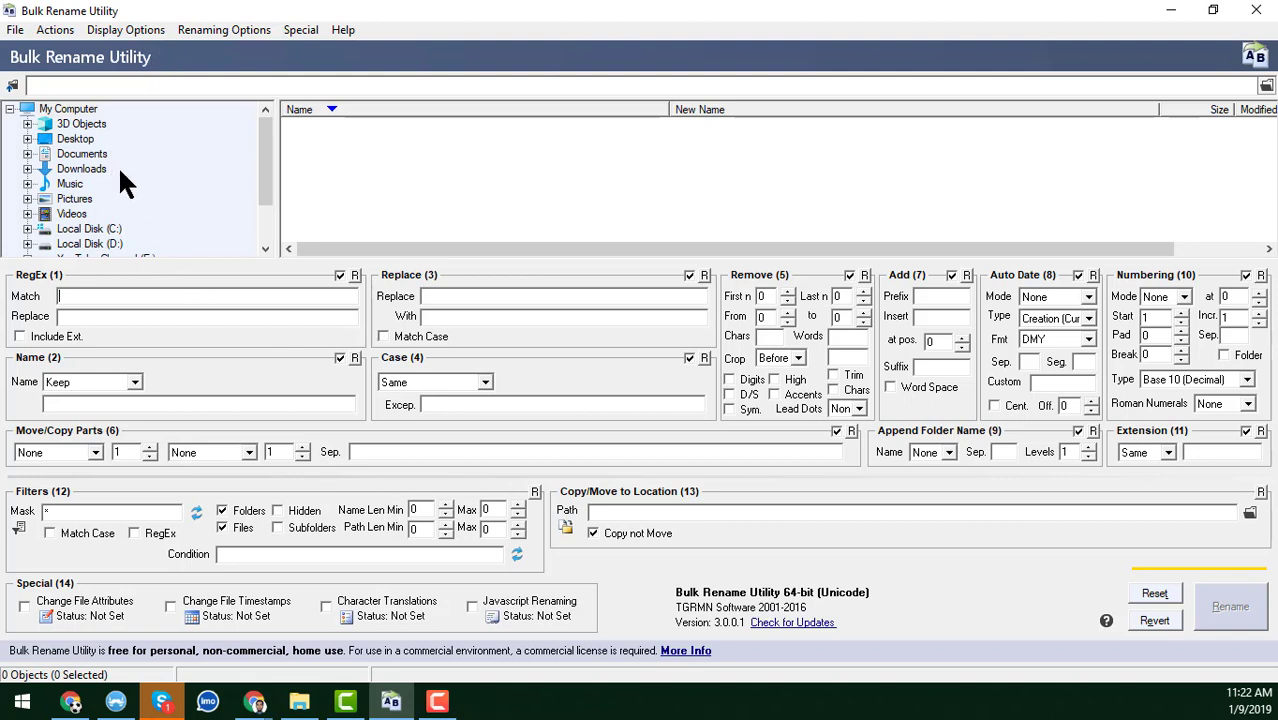
Scroll through the drives in the folder tree, then return to File Explorer's New folder.
scroll(118, 168, down, 2)
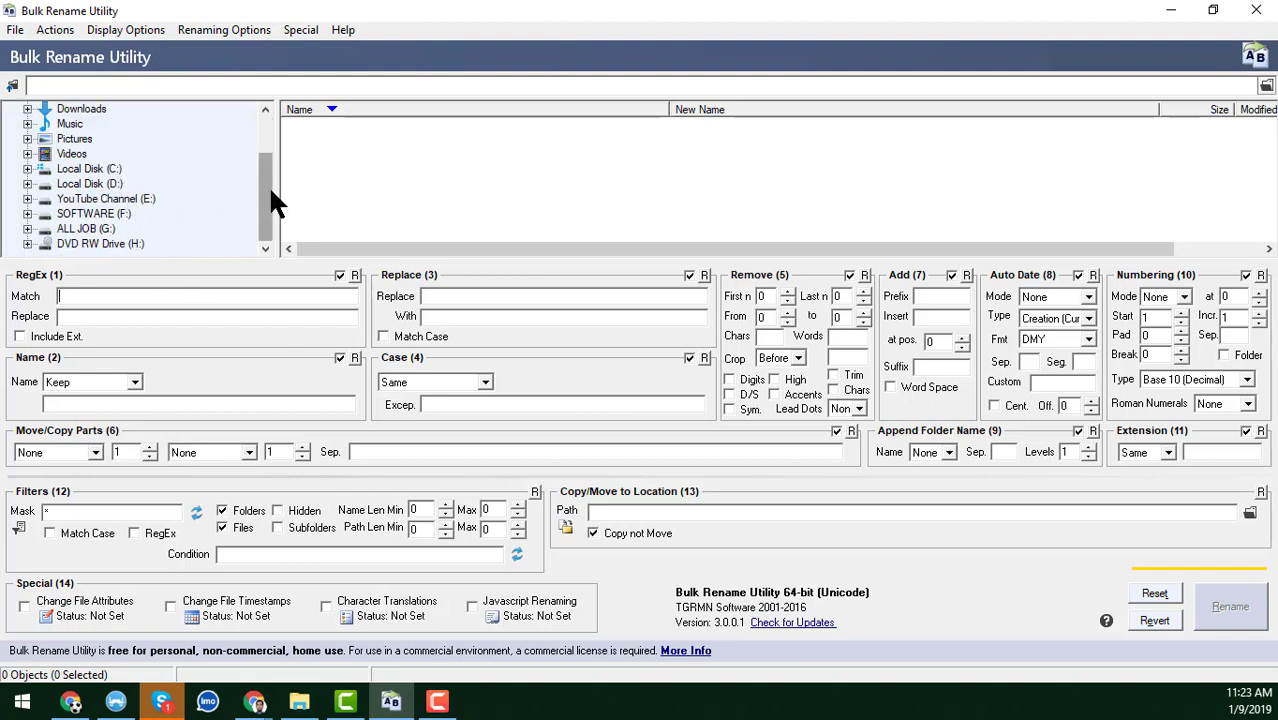
scroll(206, 203, up, 2)
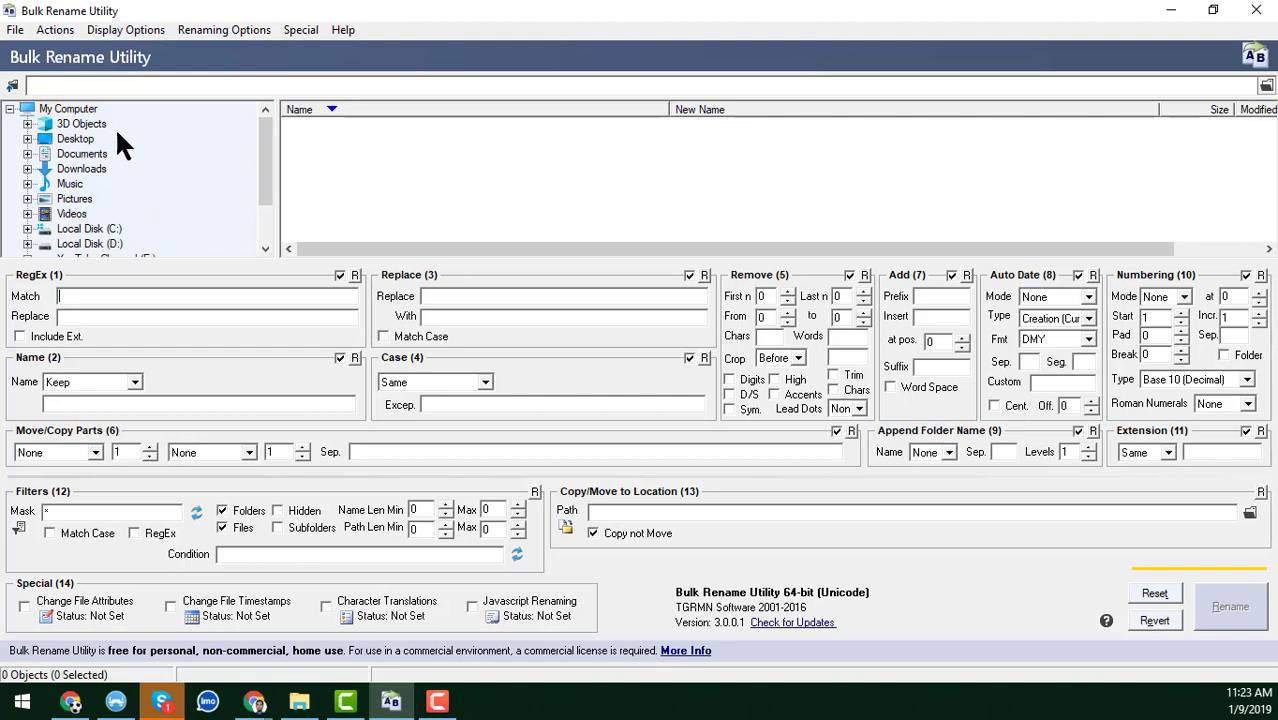
scroll(130, 209, down, 2)
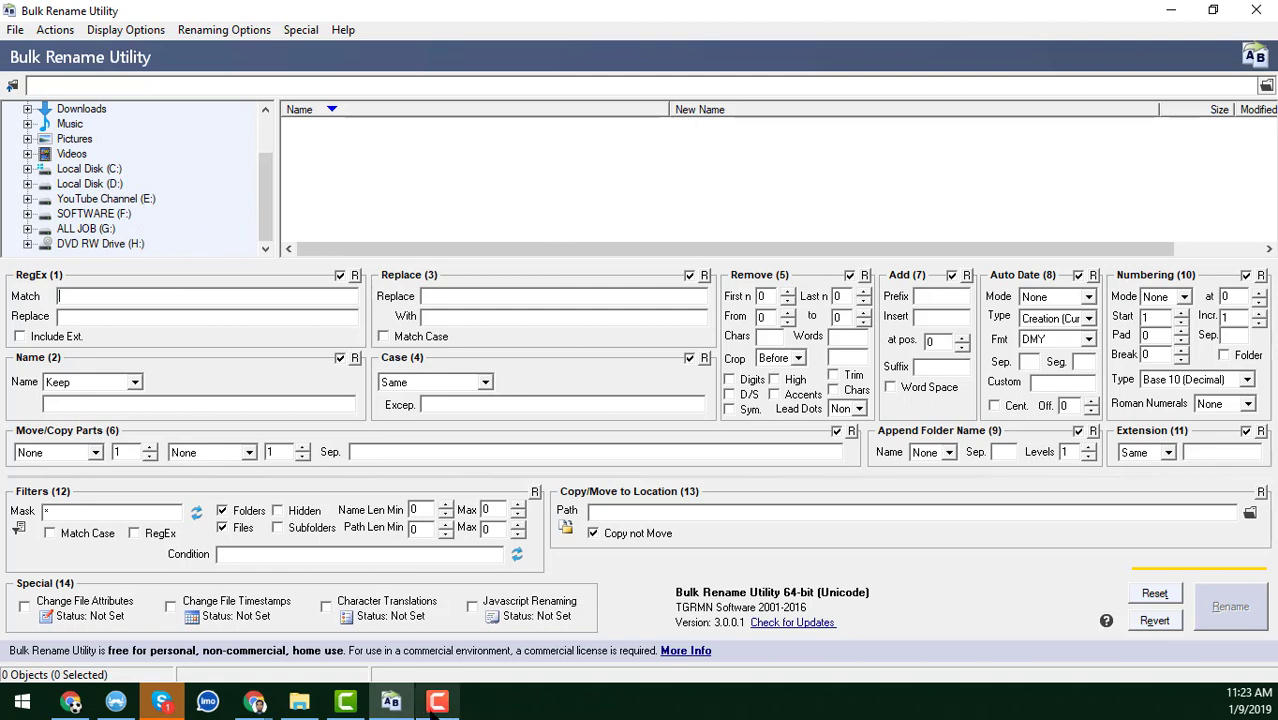
click(299, 701)
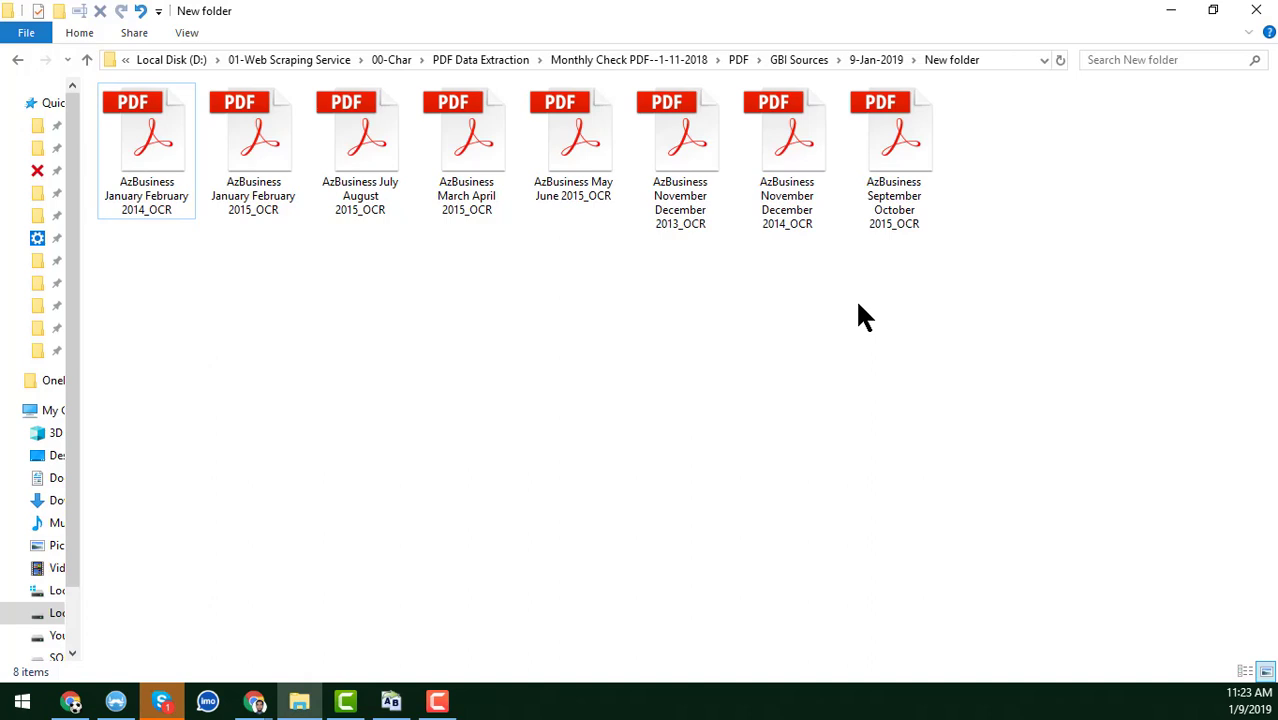
click(1004, 58)
key(ctrl+c)
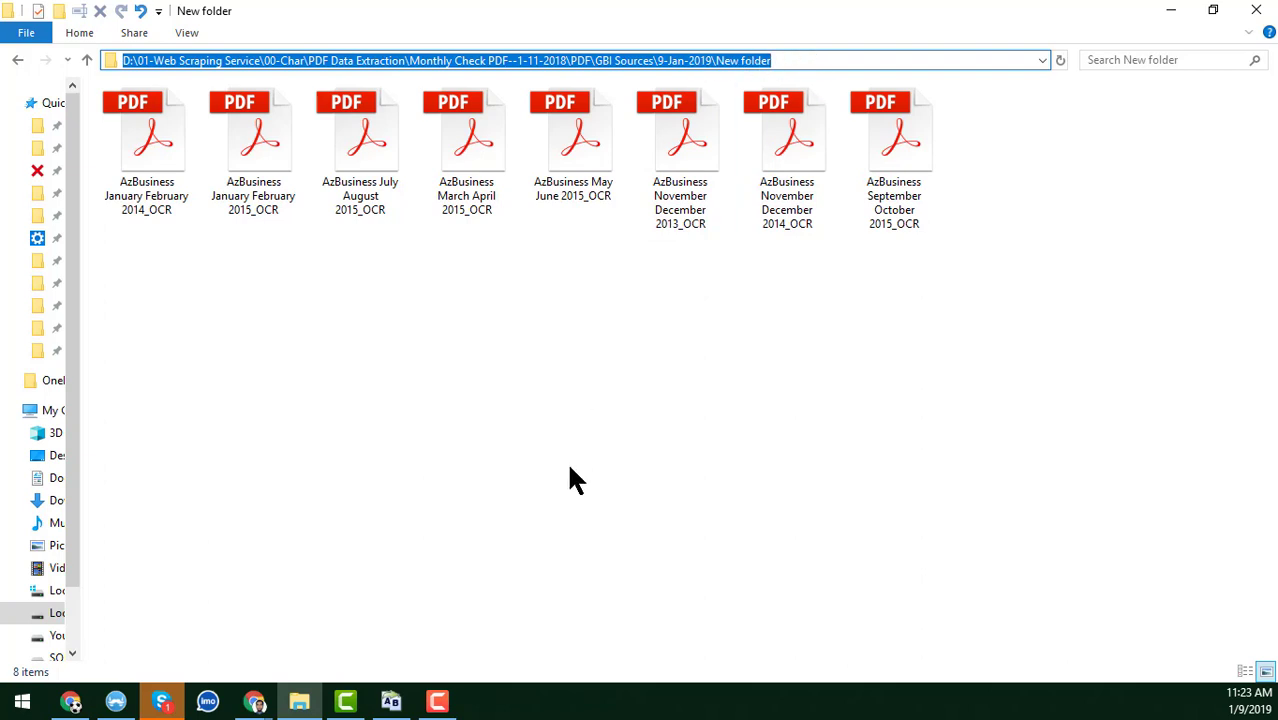
click(437, 700)
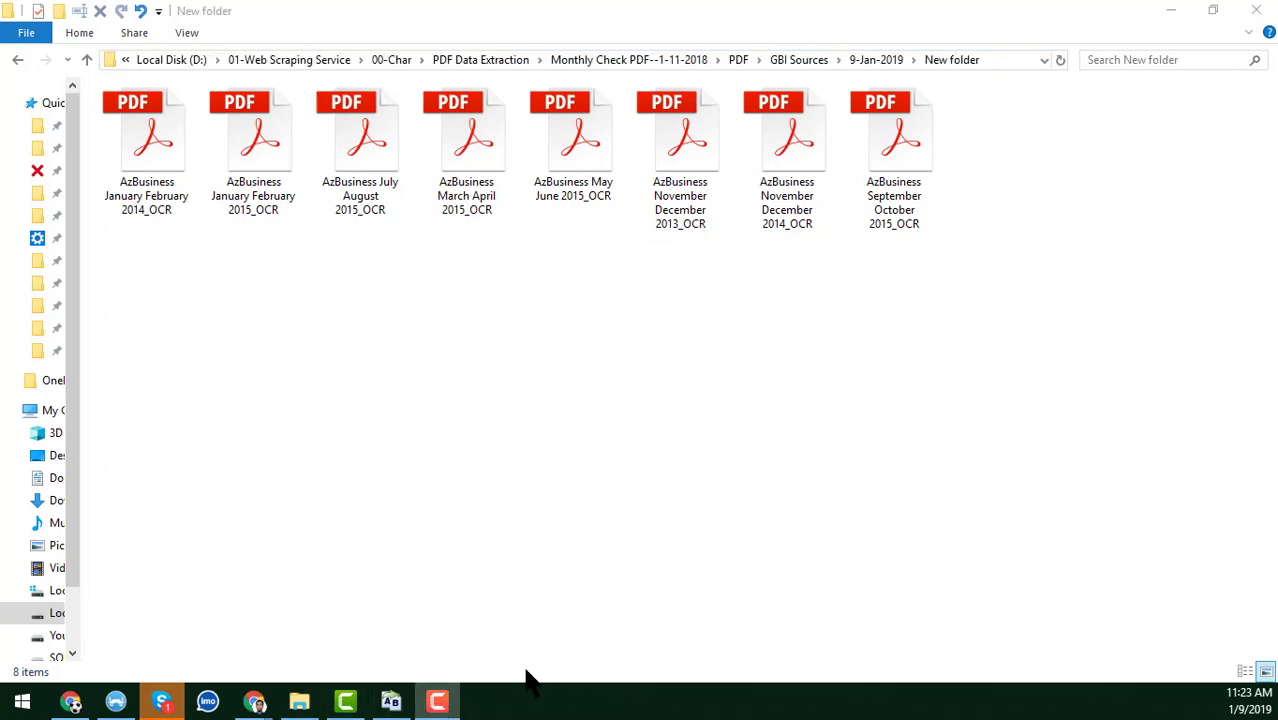
Paste the New folder path into Bulk Rename Utility to list the 8 PDFs, and widen the list.
click(390, 700)
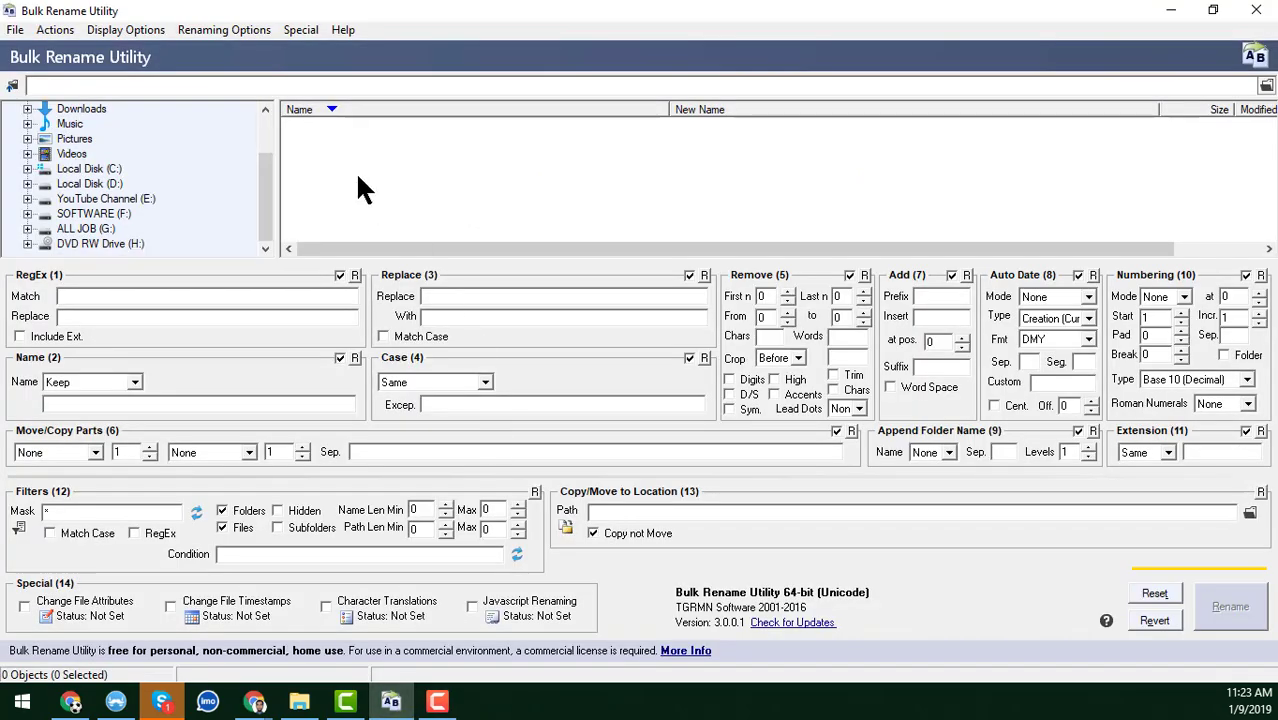
click(167, 89)
key(ctrl+v)
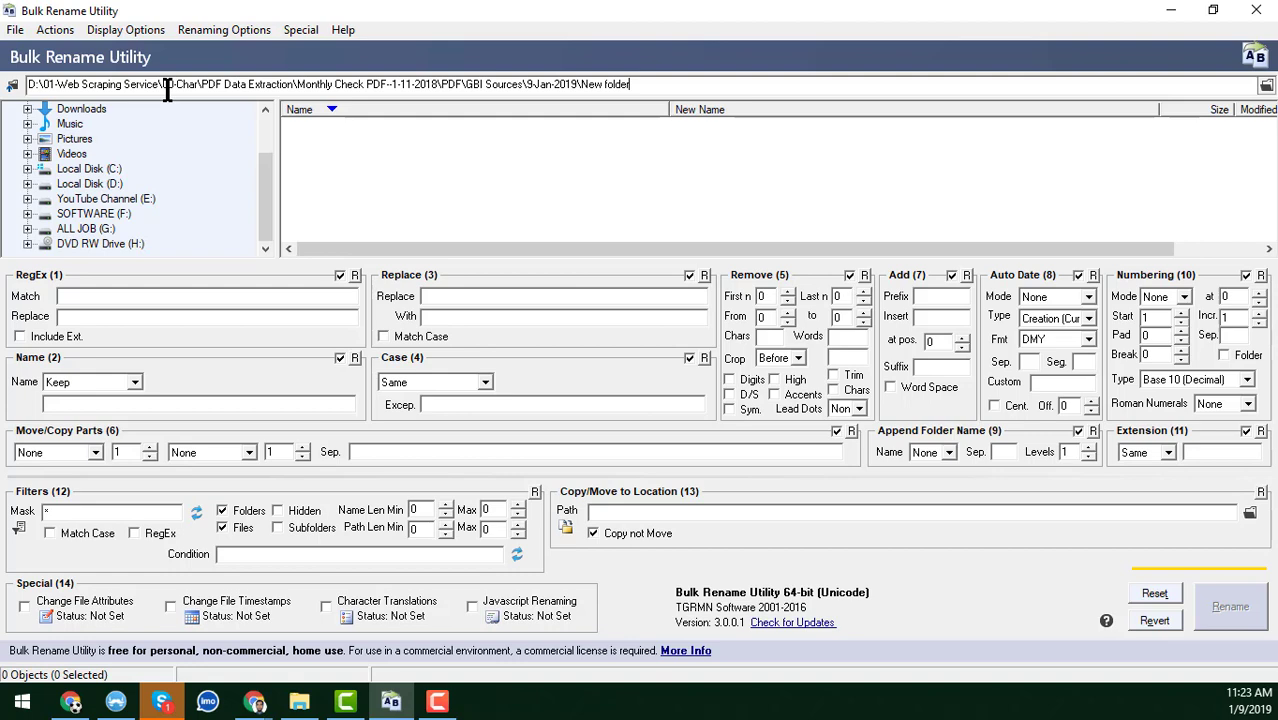
key(Return)
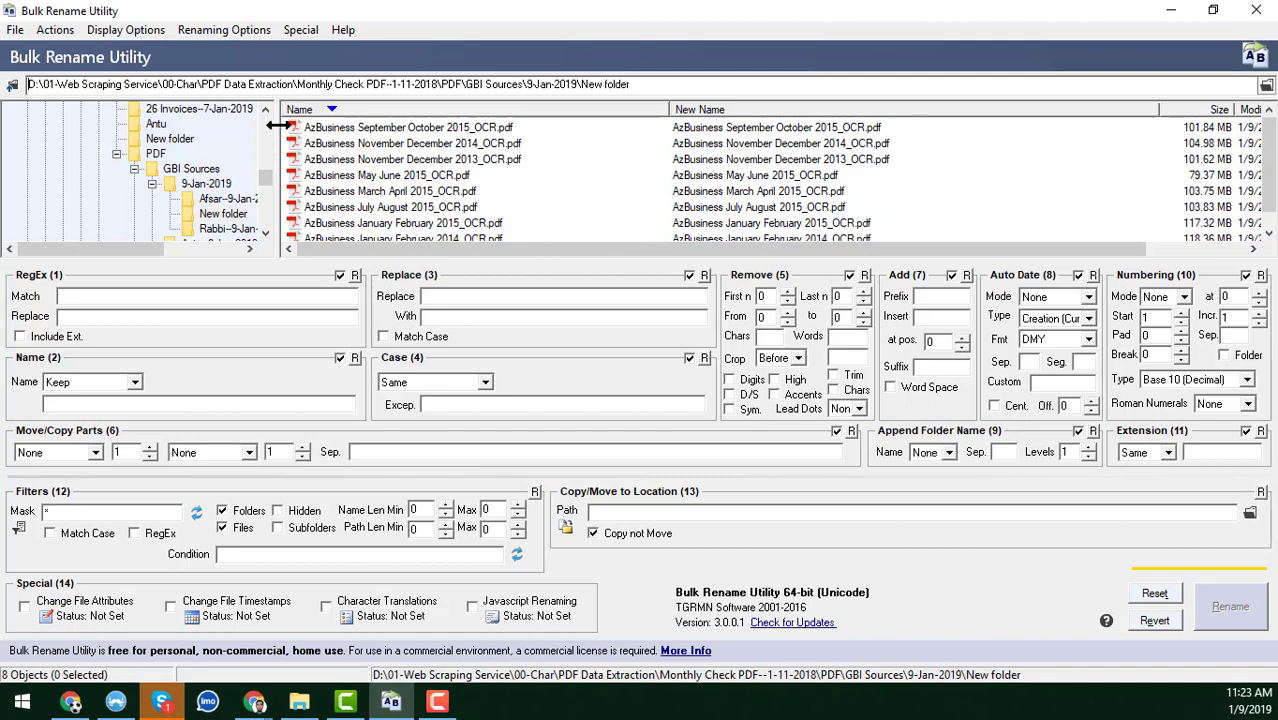
drag(278, 127, 126, 130)
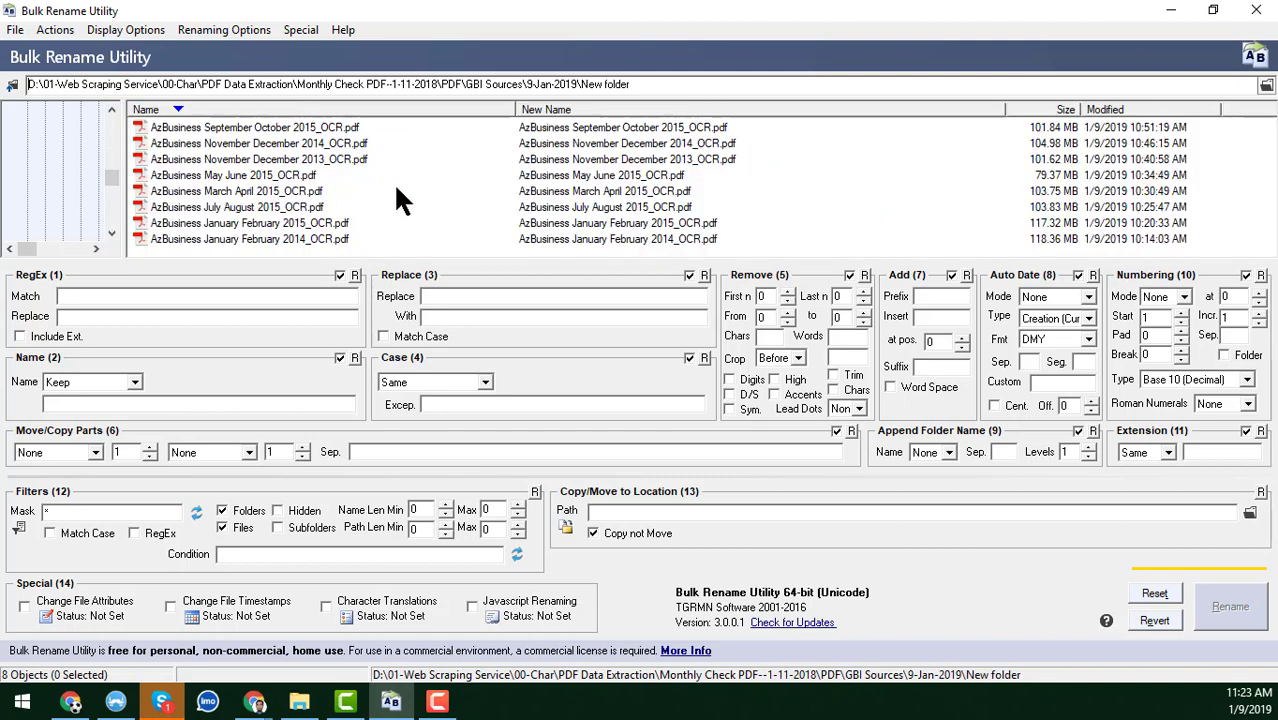
Uncheck the RegEx, Name, Replace and Case rules, then select all eight AzBusiness PDFs with Ctrl+A.
click(742, 131)
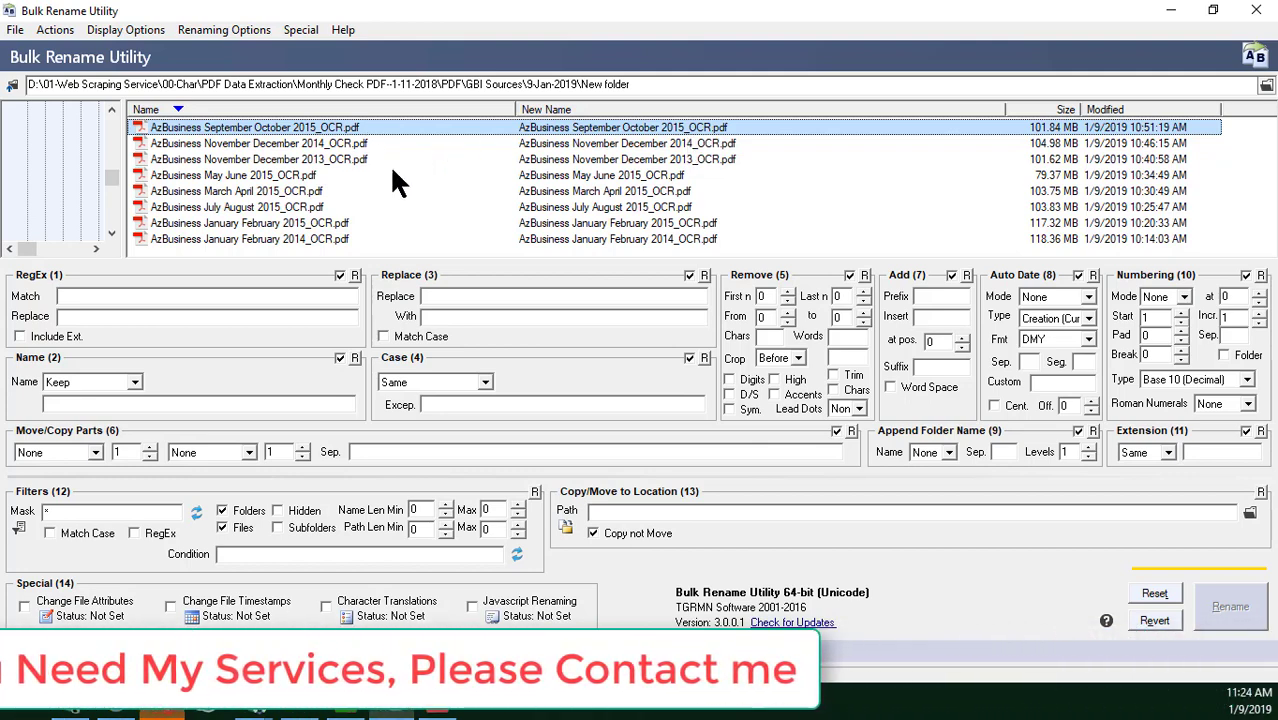
click(339, 275)
click(339, 357)
click(689, 275)
click(690, 357)
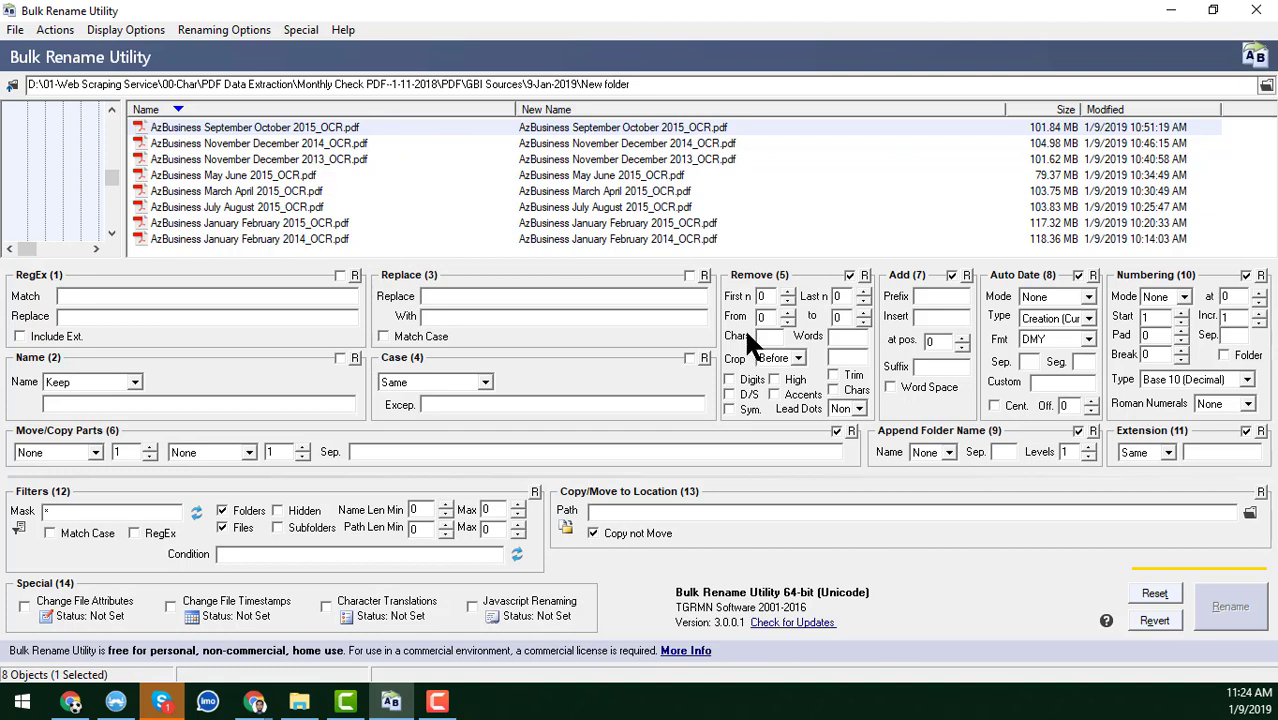
click(646, 130)
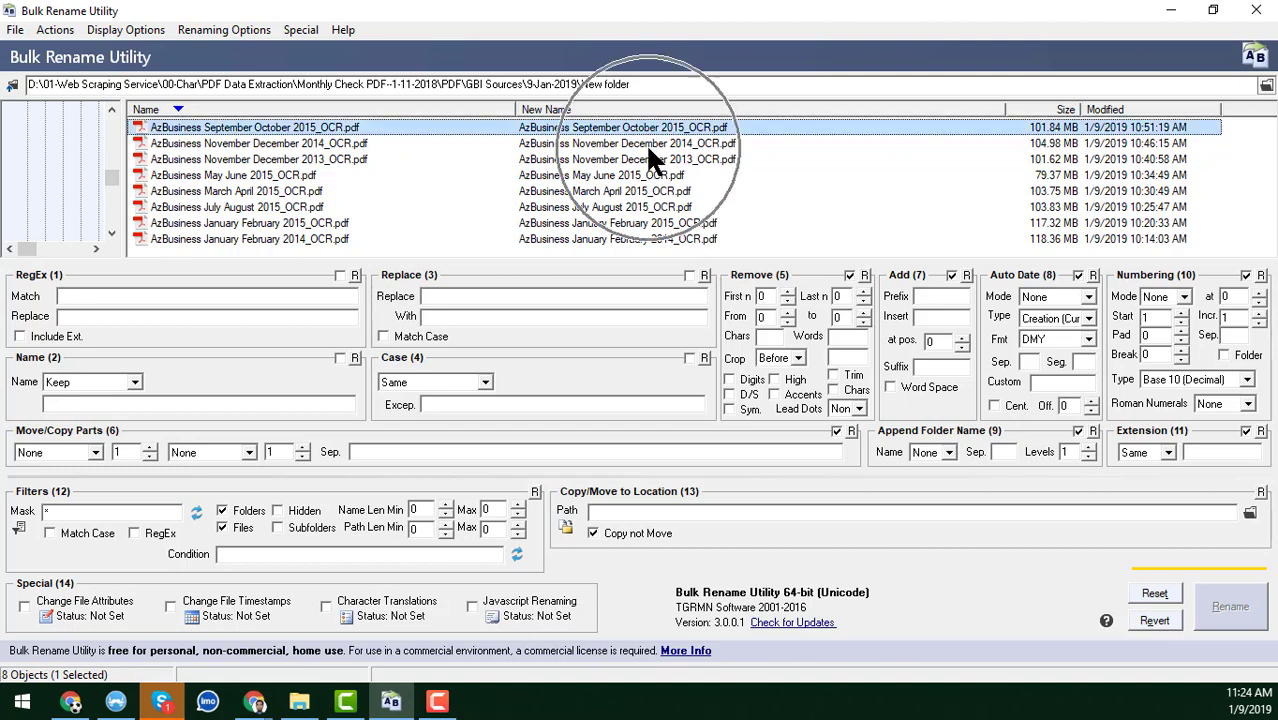
key(ctrl+a)
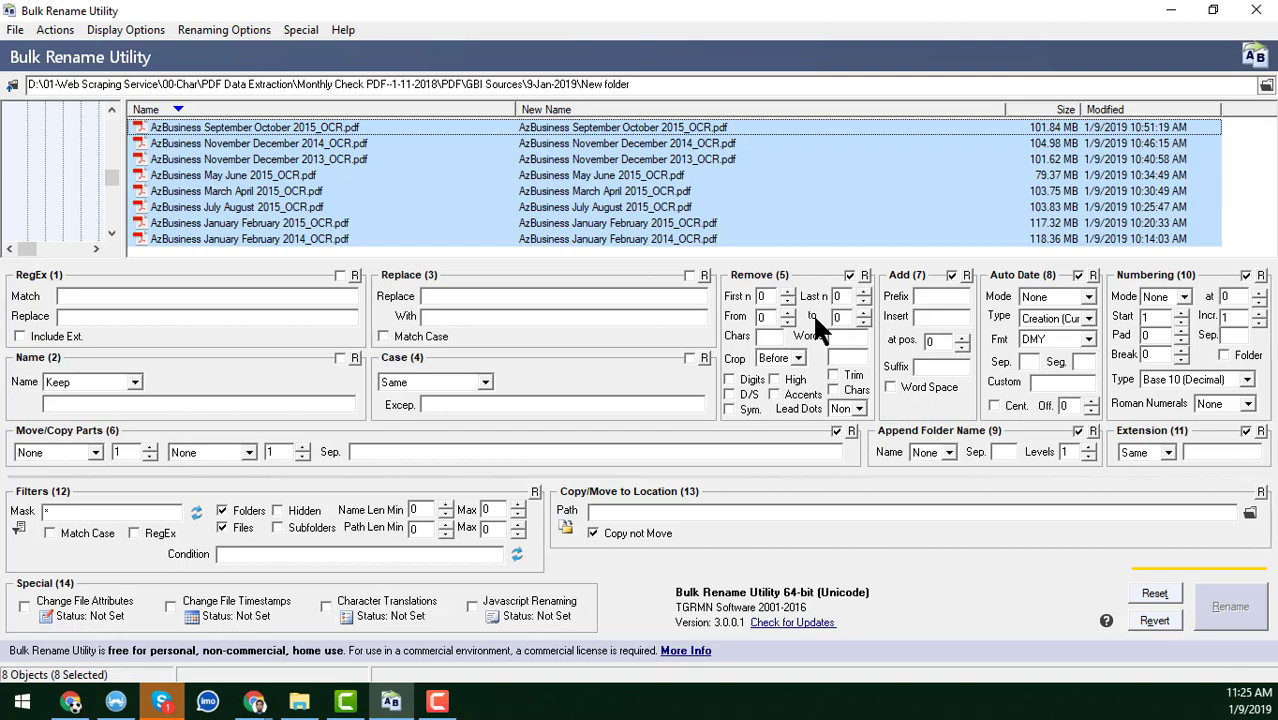
Set Remove Last n to 4 so the new names drop '_OCR', then start the Rename.
click(863, 290)
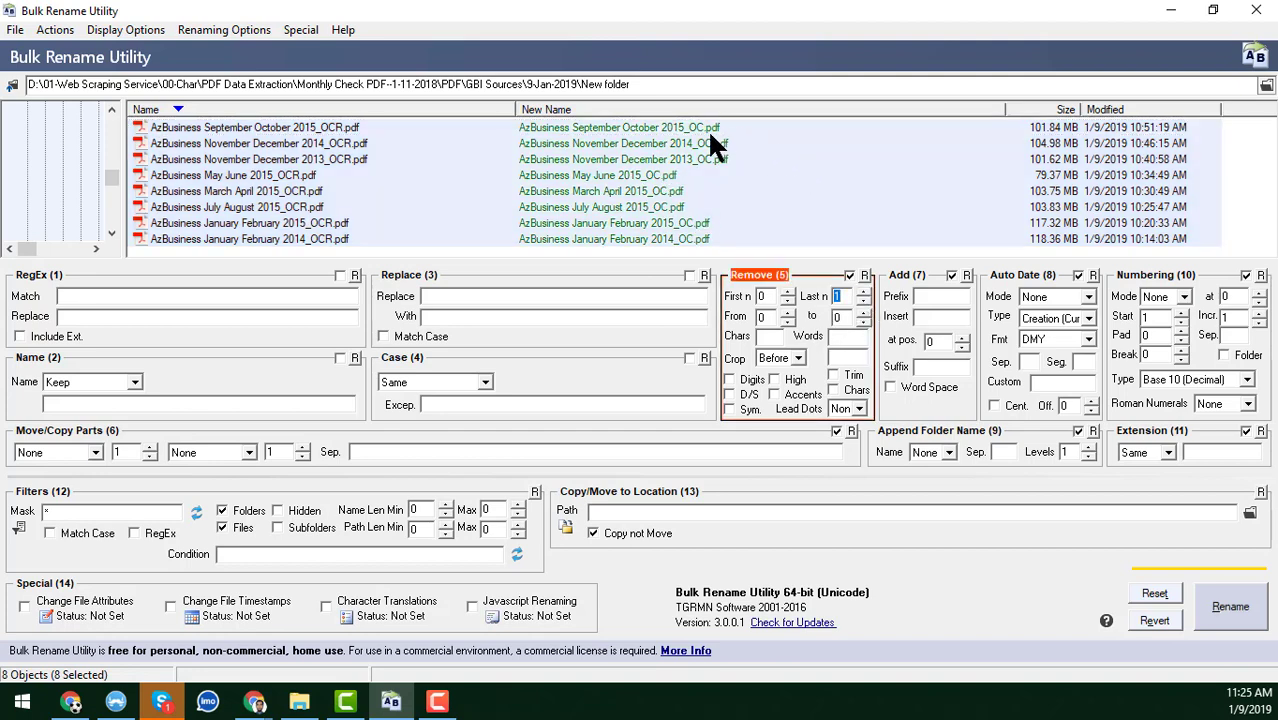
click(862, 290)
click(862, 290)
click(862, 290)
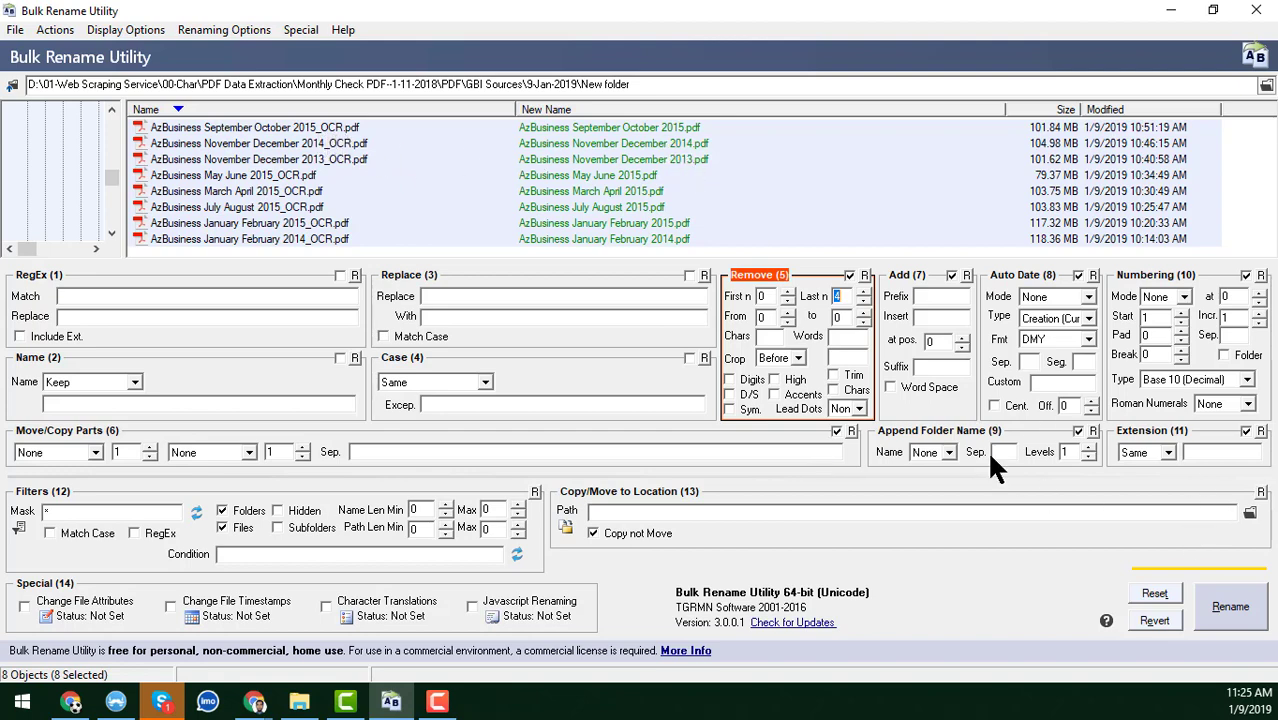
click(1220, 612)
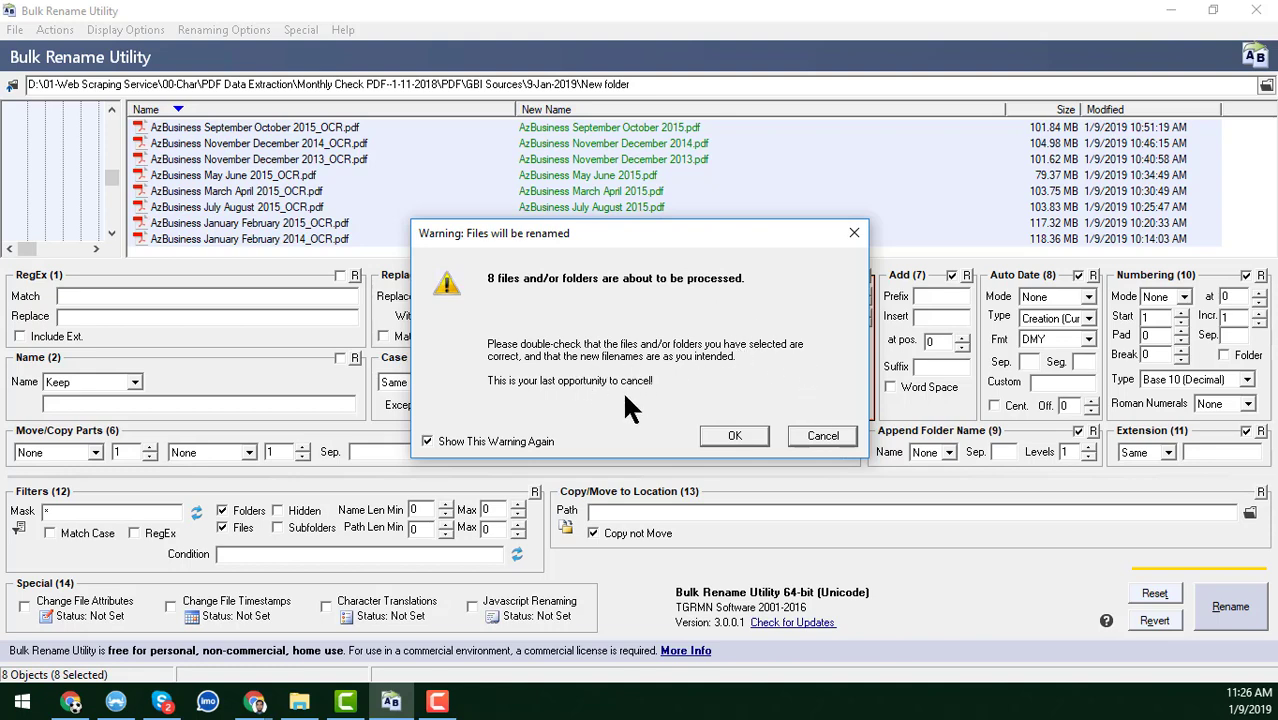
Confirm renaming the 8 files, dismiss the completion message, and return to File Explorer.
click(747, 435)
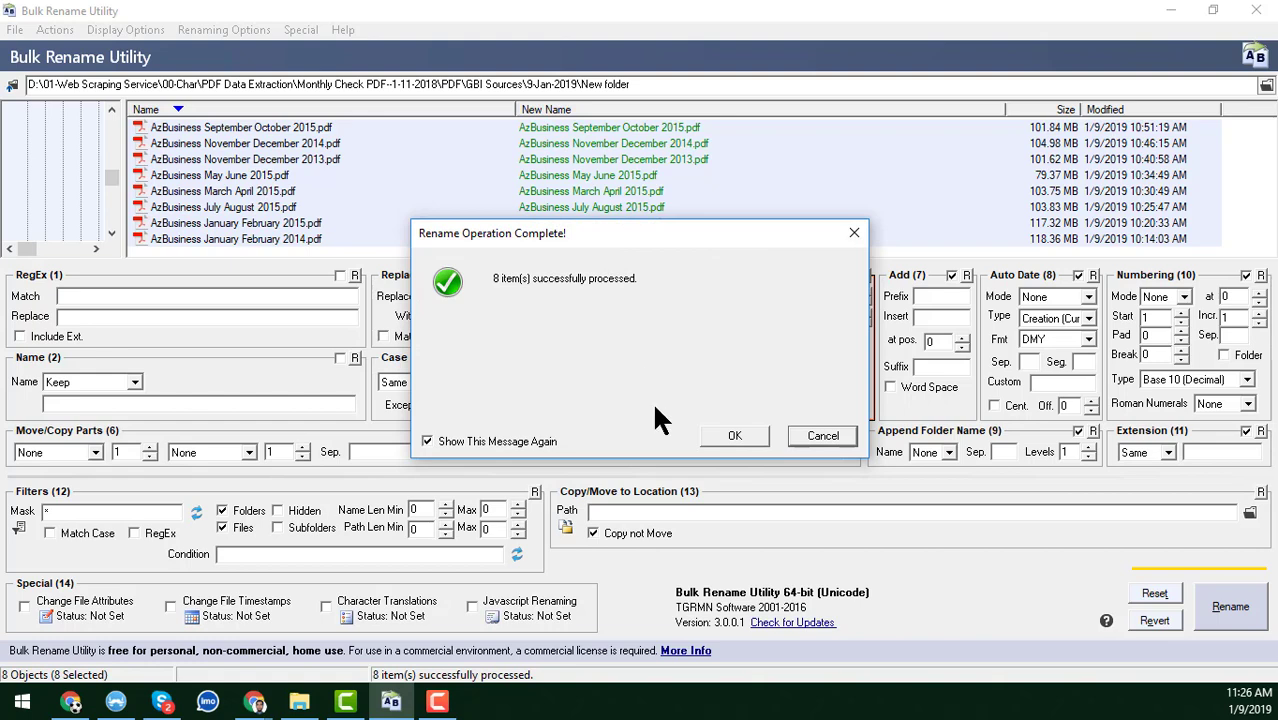
click(746, 433)
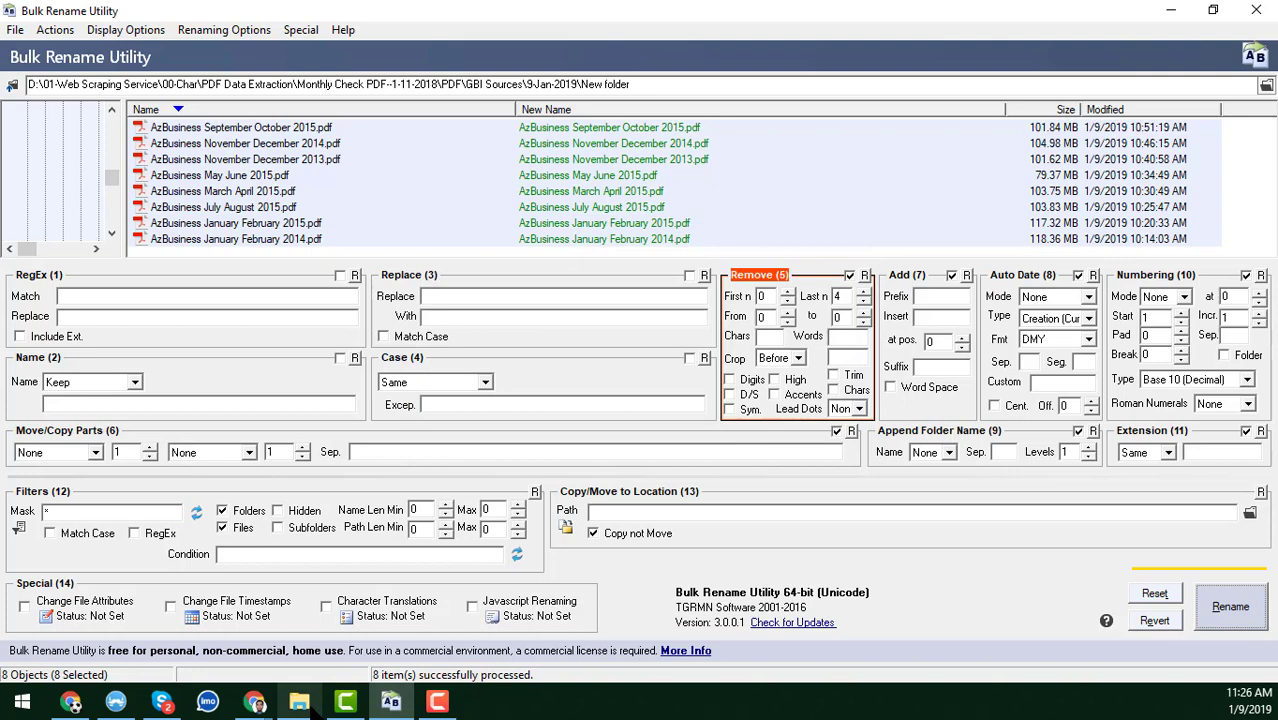
click(303, 702)
Refresh the New folder listing and select AzBusiness January February 2014.pdf.
right_click(534, 340)
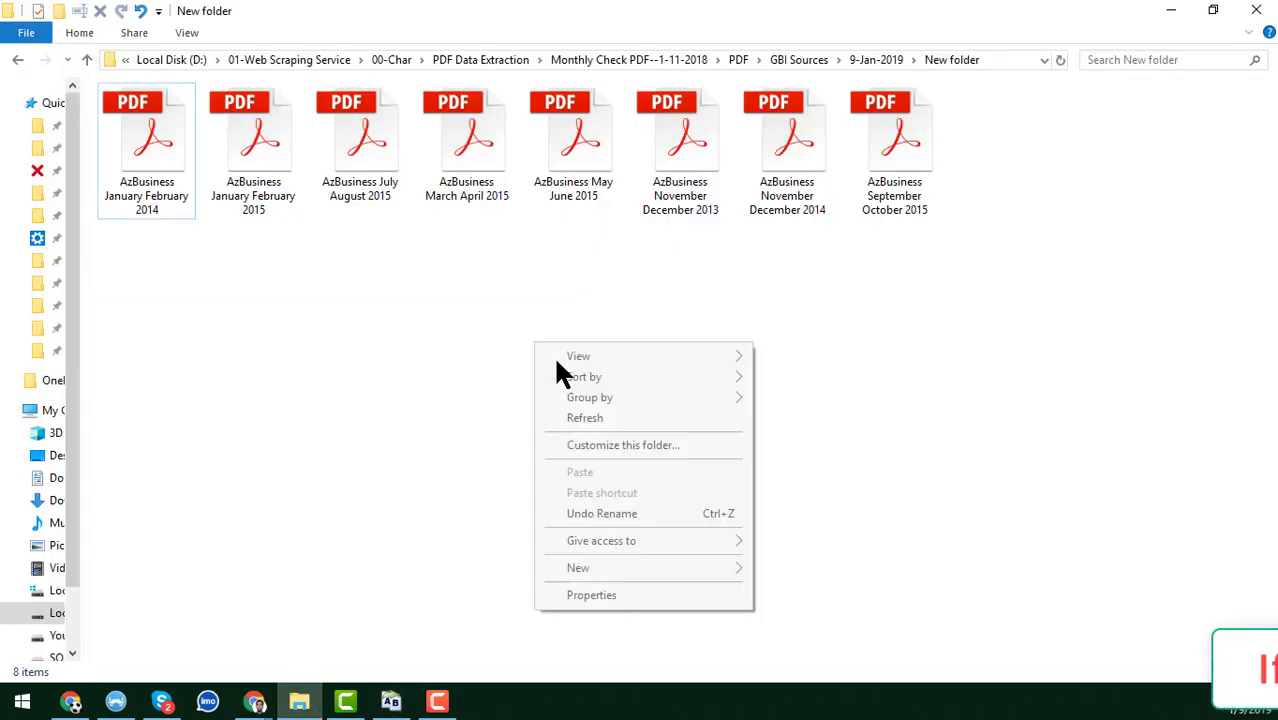
click(596, 420)
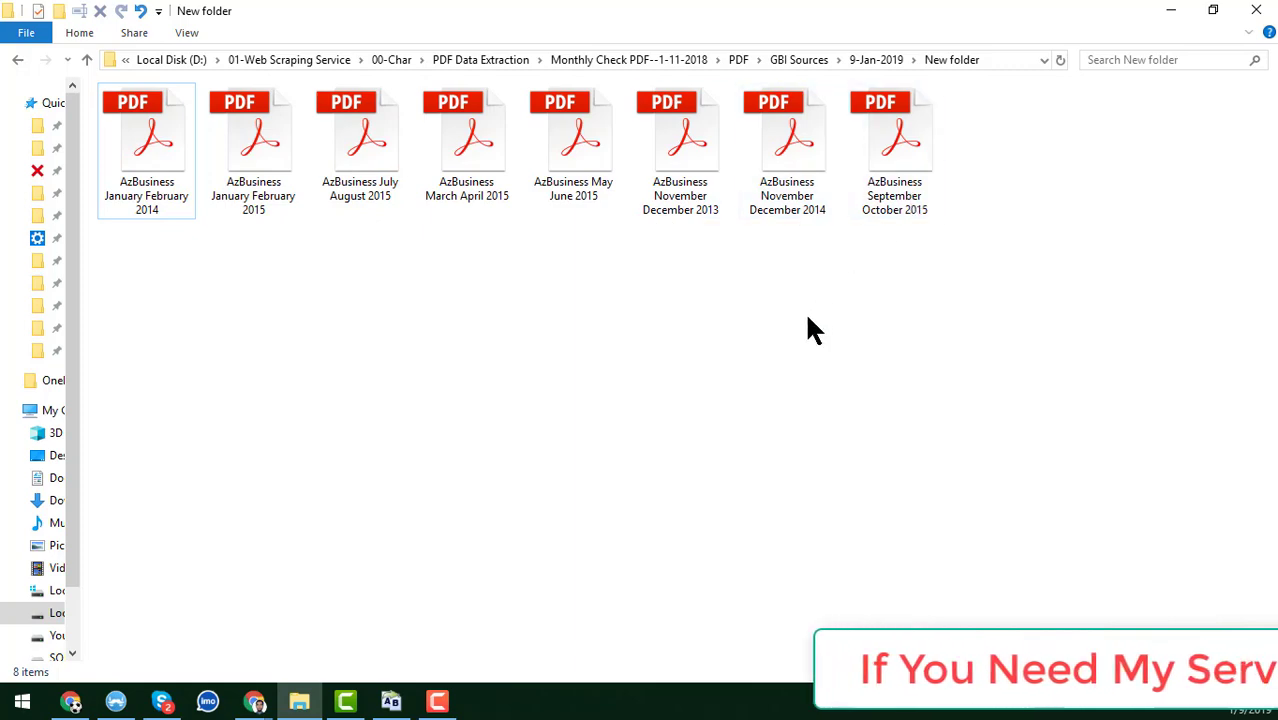
right_click(637, 324)
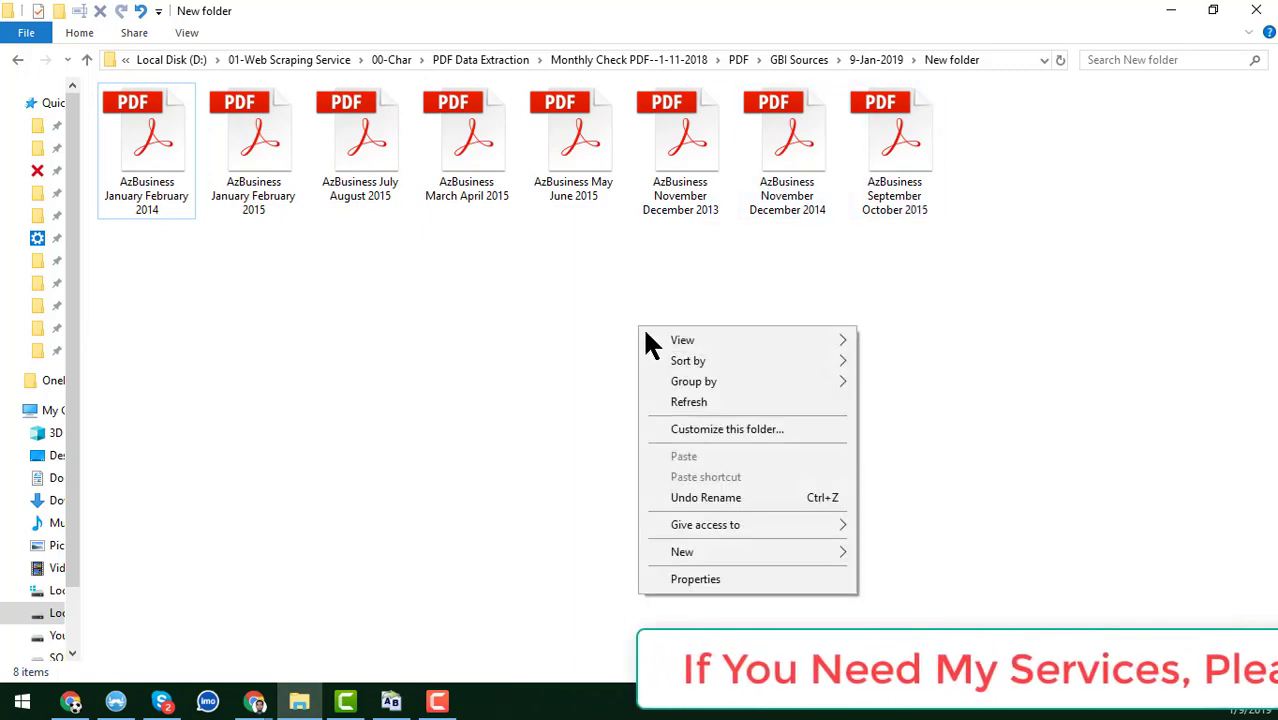
click(712, 402)
click(168, 156)
View AzBusiness January February 2014.pdf in Acrobat Reader through page 2 with the tools pane hidden, then close it.
double_click(168, 156)
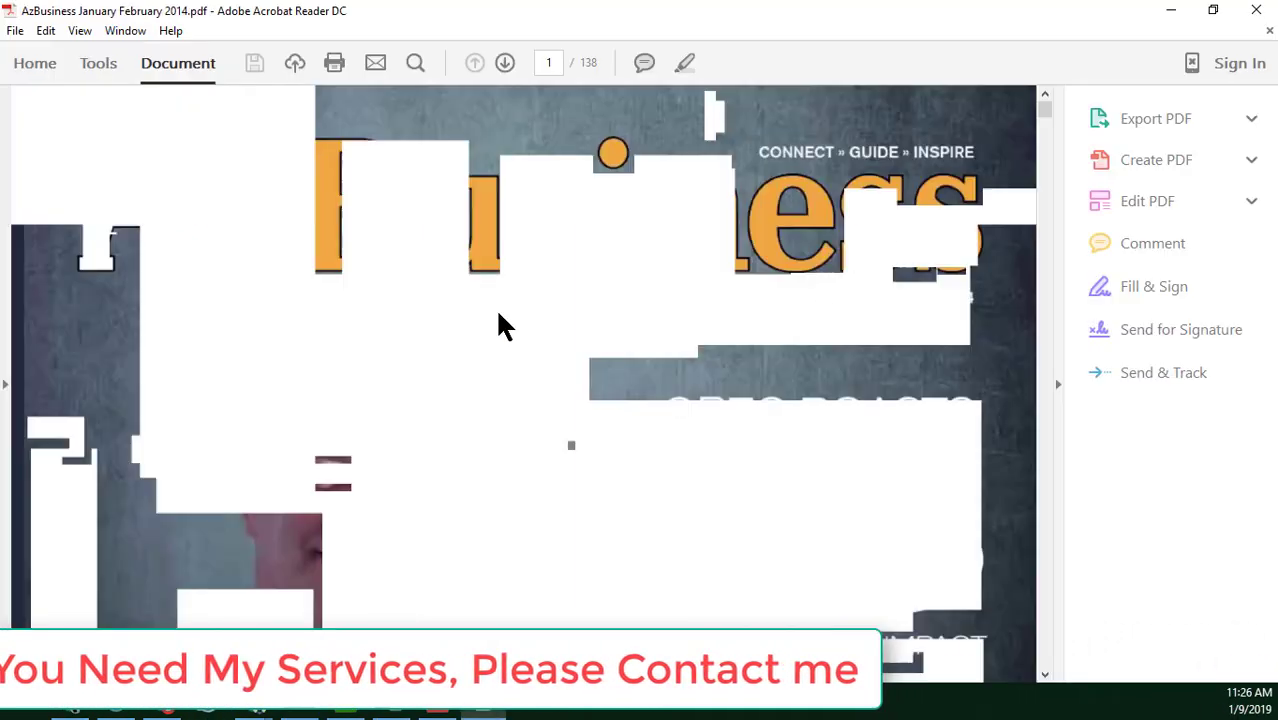
scroll(1053, 376, down, 5)
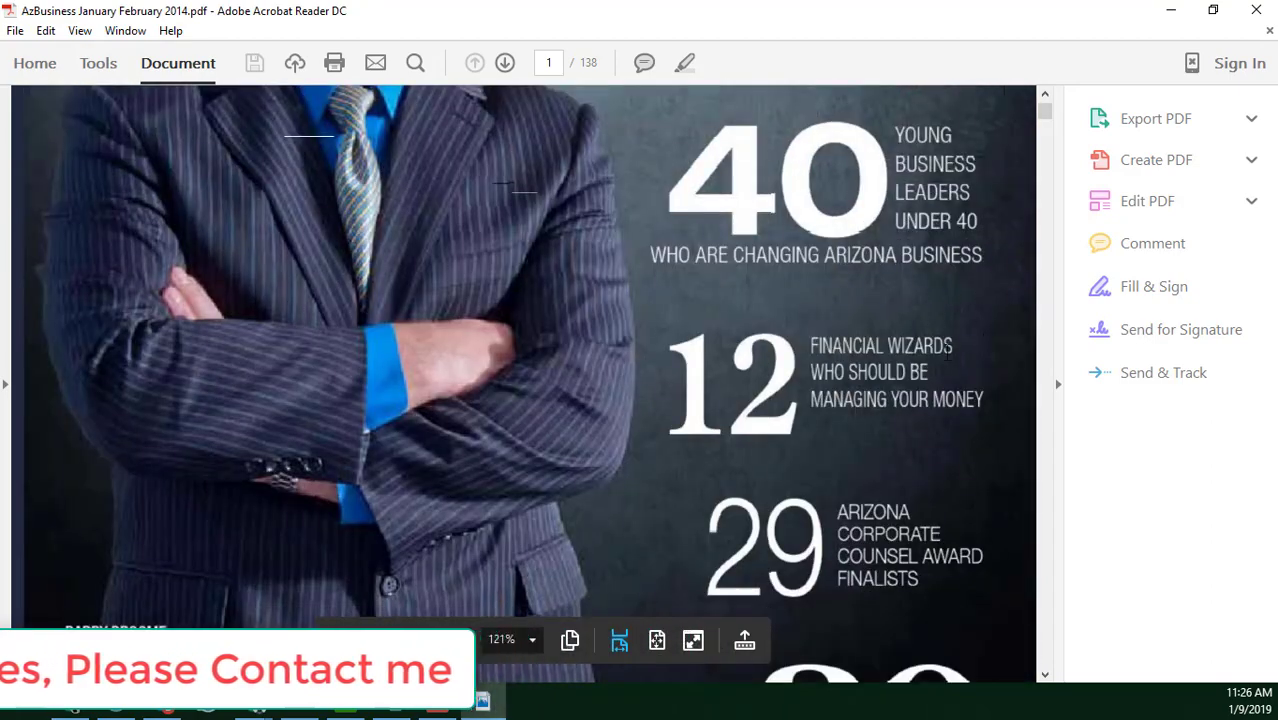
click(1059, 384)
scroll(702, 416, down, 5)
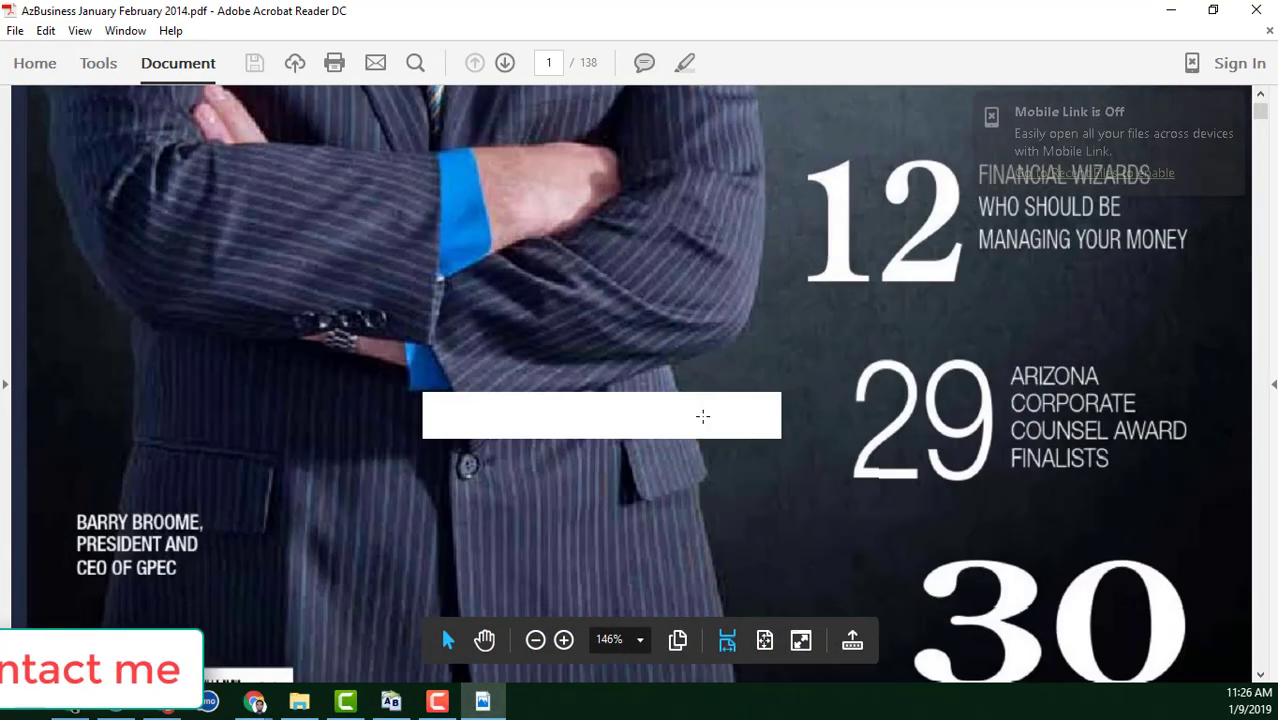
scroll(642, 405, down, 4)
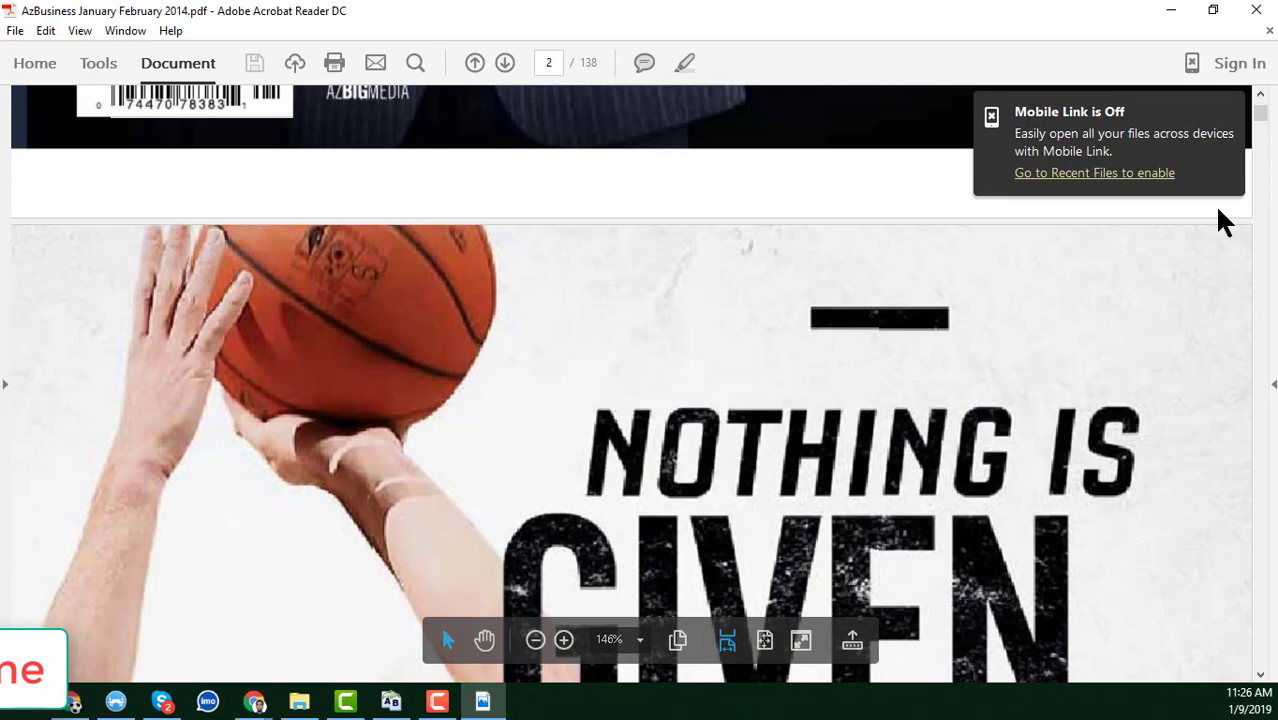
click(1256, 10)
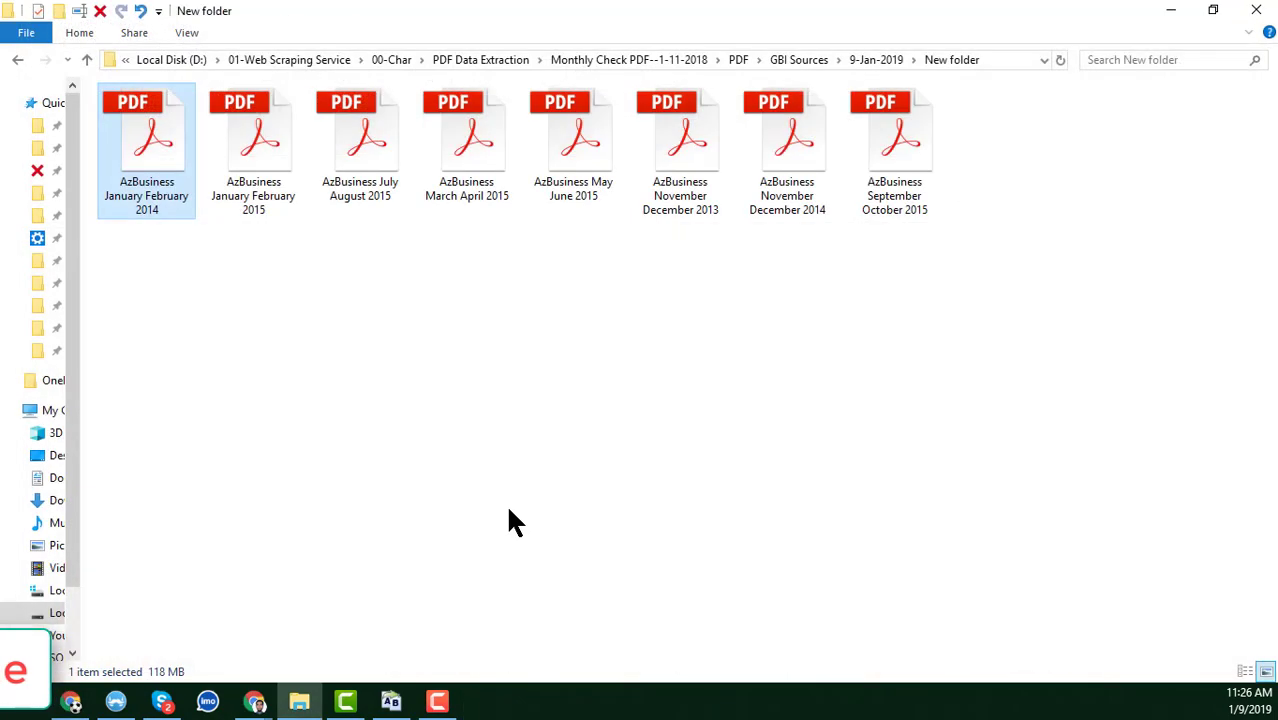
Refresh the New folder listing of the eight PDFs, then return to Bulk Rename Utility.
click(632, 398)
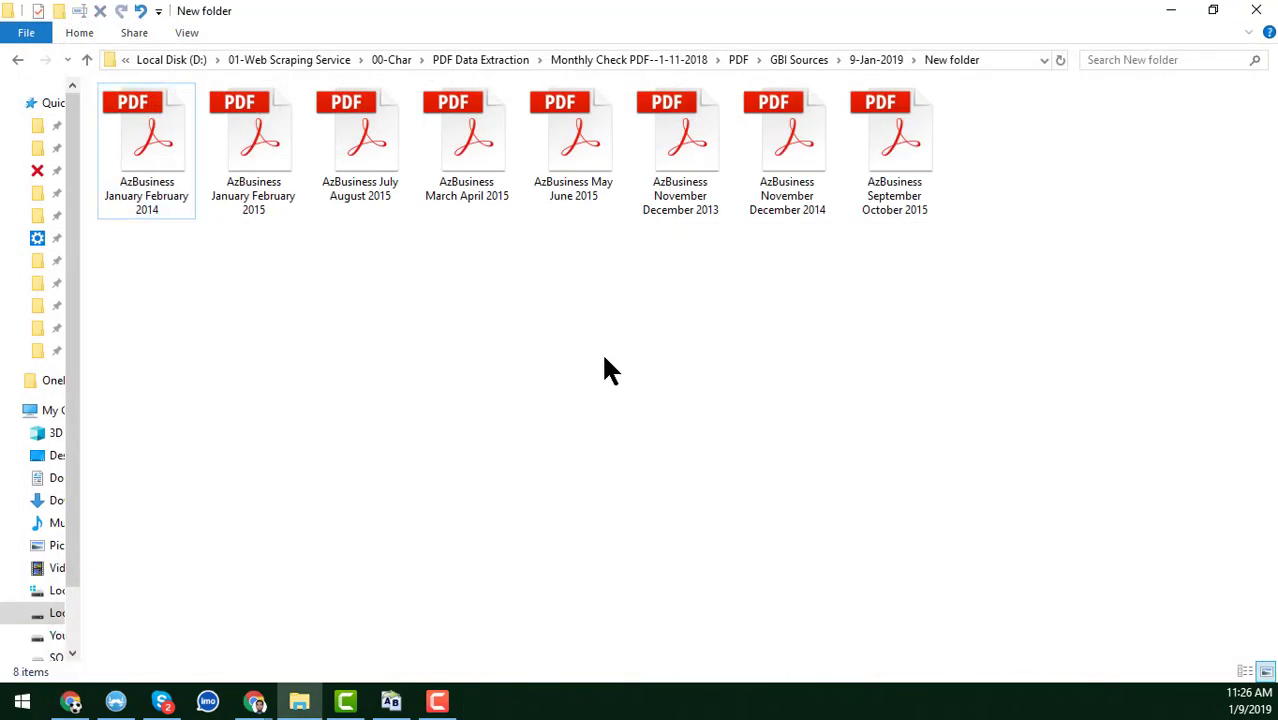
right_click(602, 352)
click(657, 433)
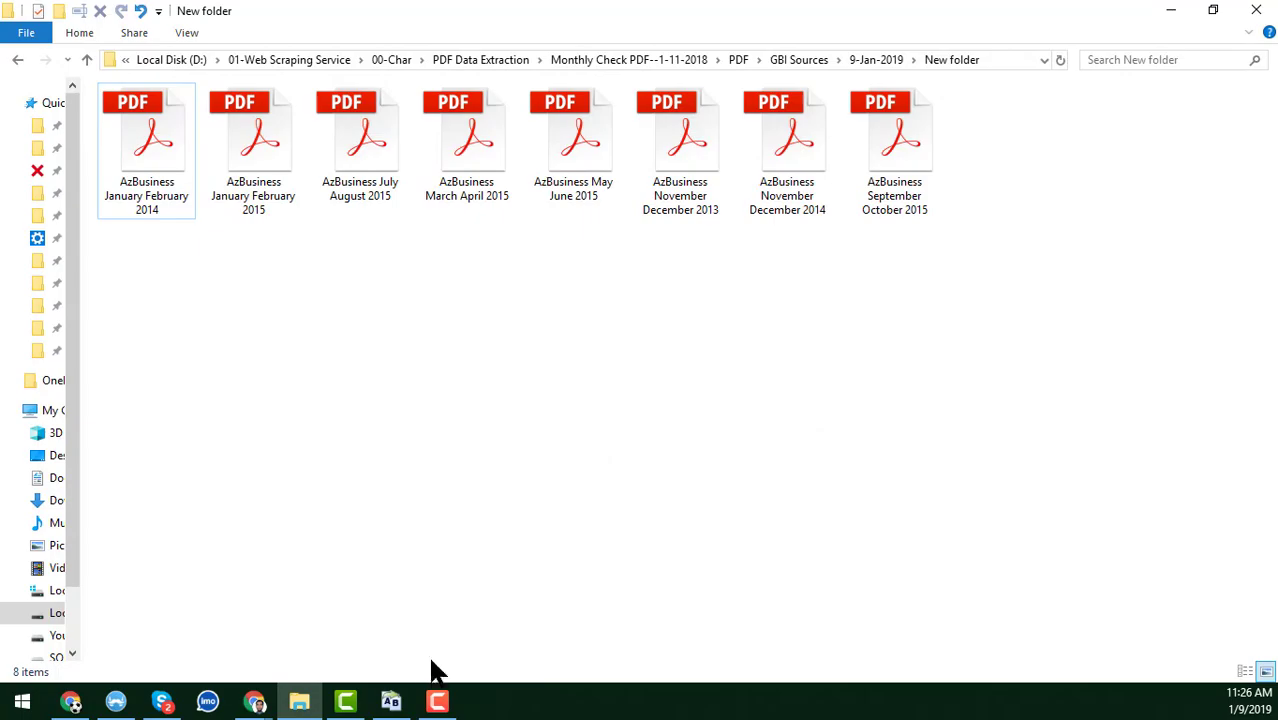
click(390, 701)
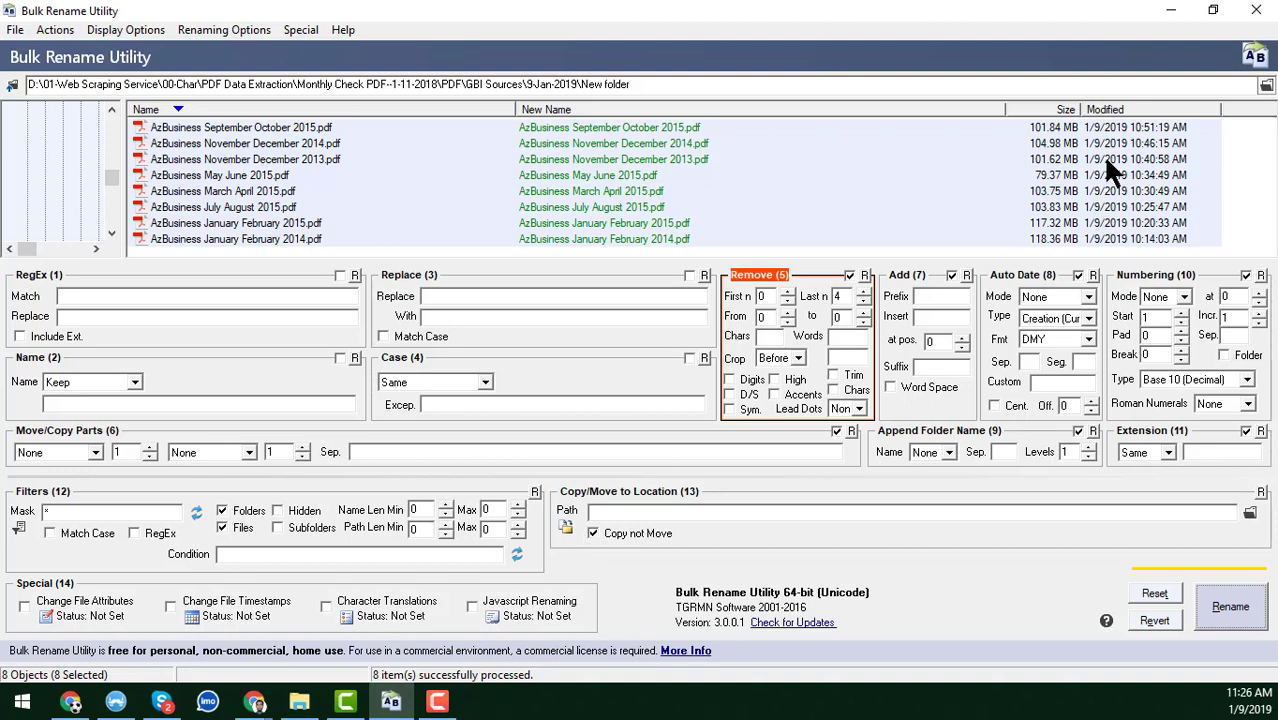
Switch to Chrome to show the YouTube channel's Videos page.
click(71, 703)
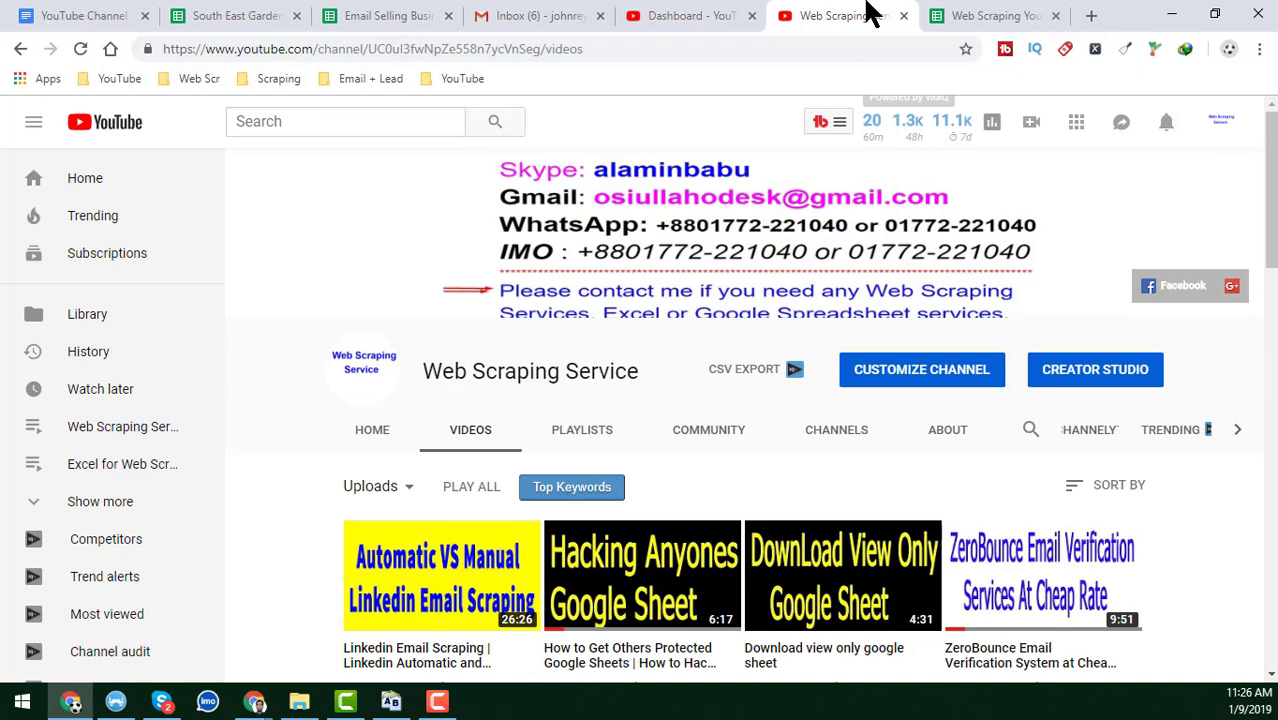